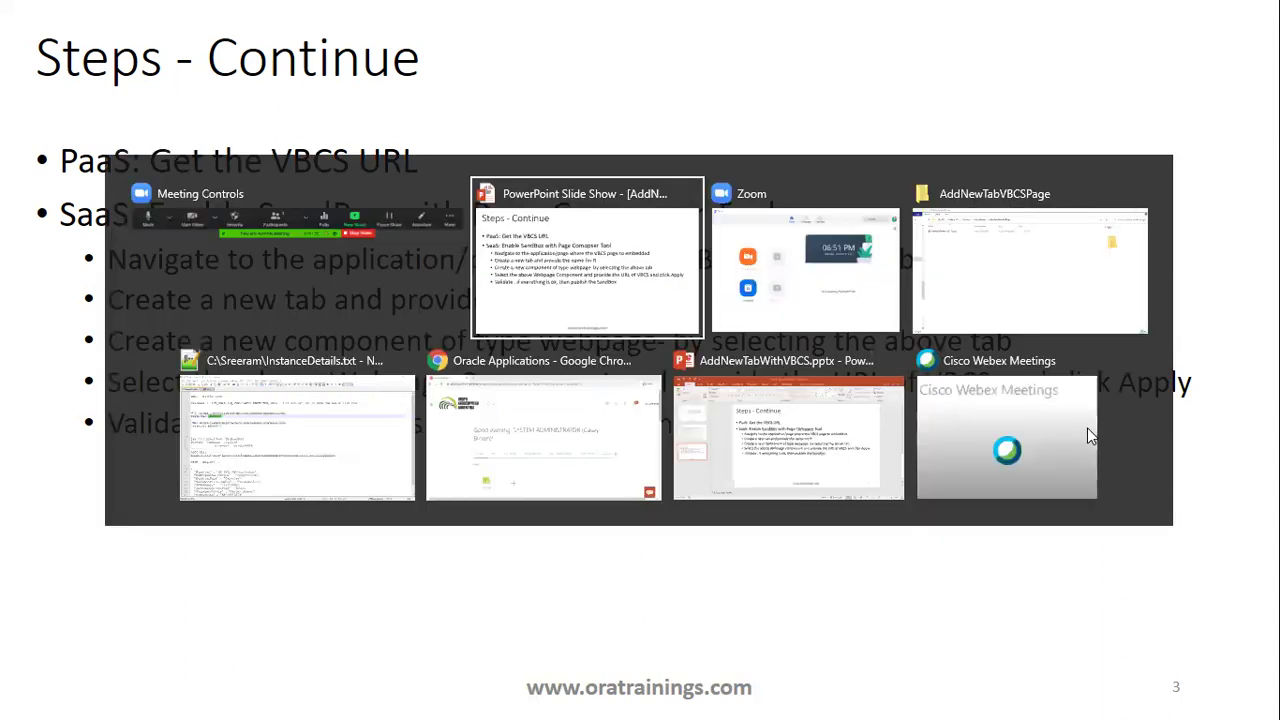
Switch to Oracle Applications in Chrome, shown full screen, and go to sandbox activation for Page Composer
{"action": "key", "text": "alt+Tab"}
{"action": "key", "text": "alt+Tab"}
{"action": "key", "text": "alt+Tab"}
{"action": "key", "text": "alt+Tab"}
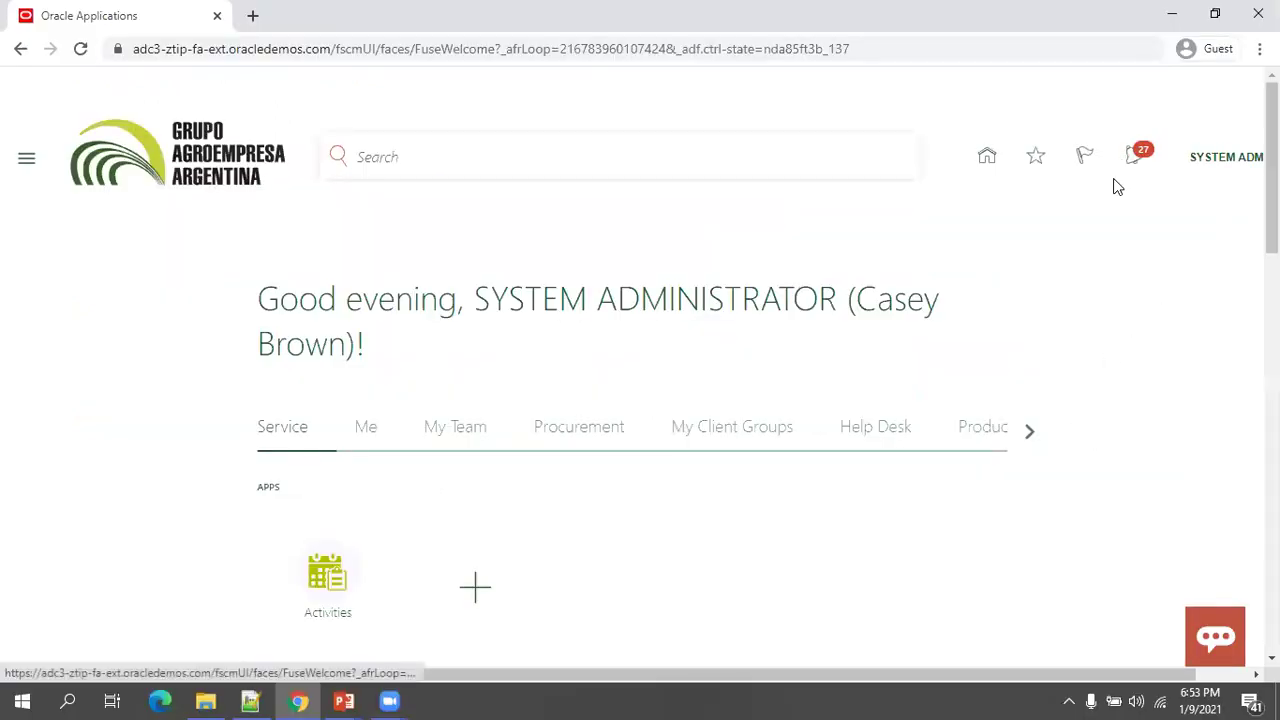
{"action": "key", "text": "F11"}
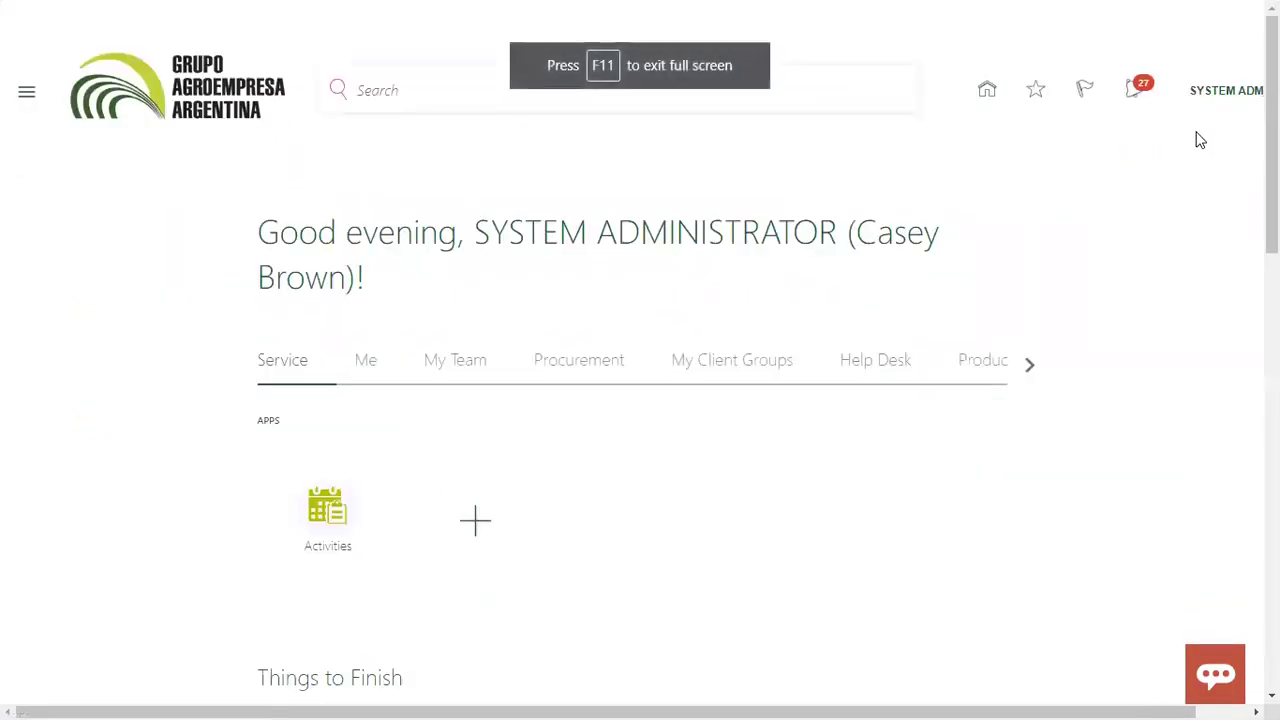
{"action": "key", "text": "ctrl+minus"}
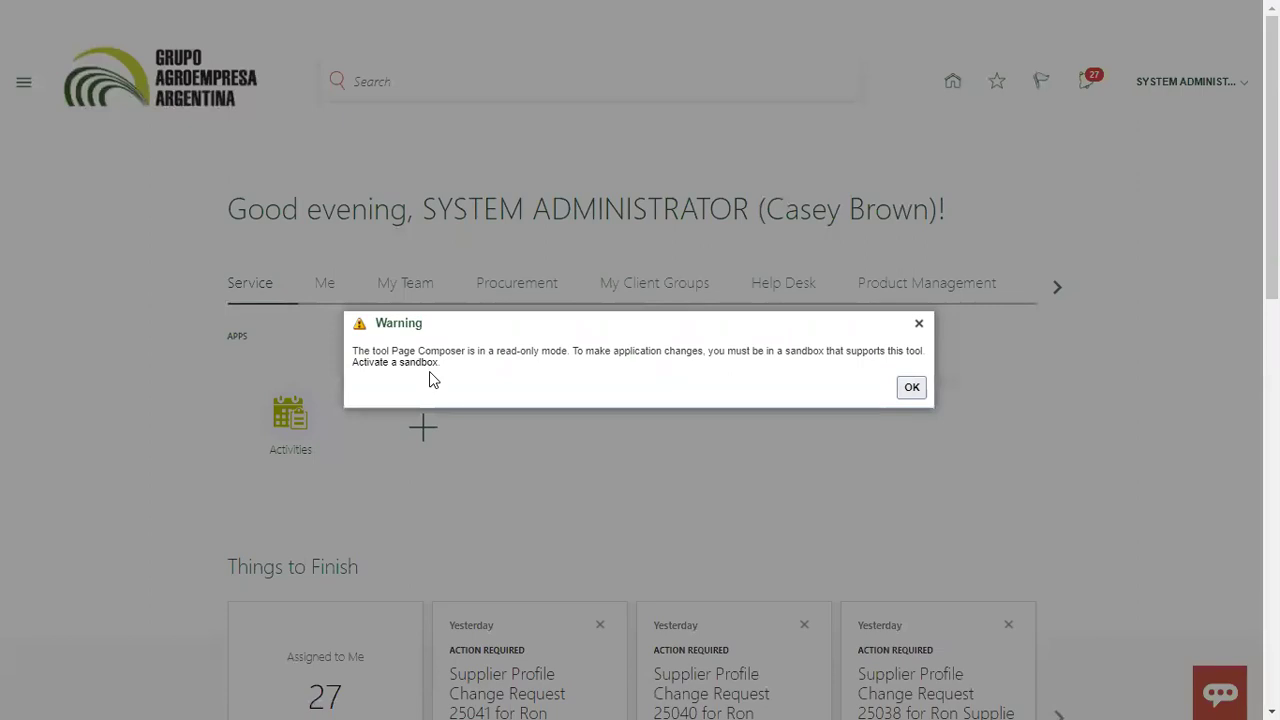
{"action": "left_click", "coordinate": [420, 362]}
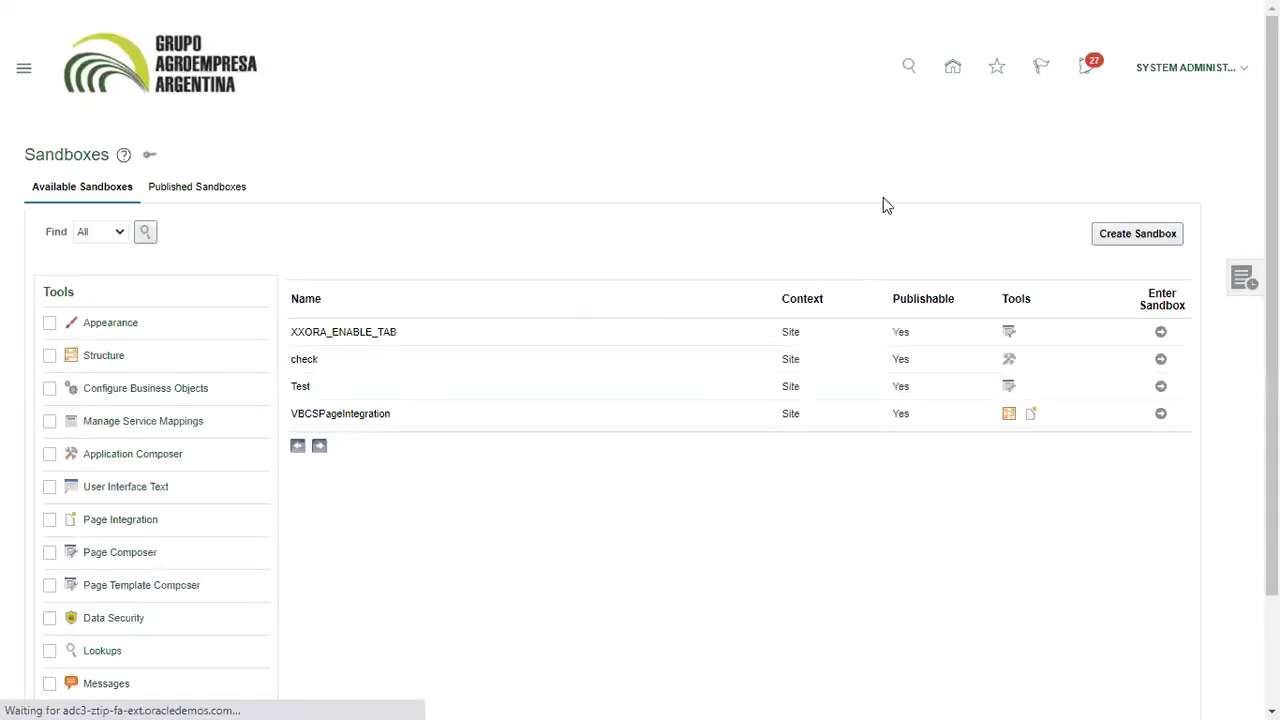
Create and enter a publishable sandbox named XXORA_CREATE_TAB_AND_EMBED_PG with the Page Composer tool active
{"action": "left_click", "coordinate": [1140, 233]}
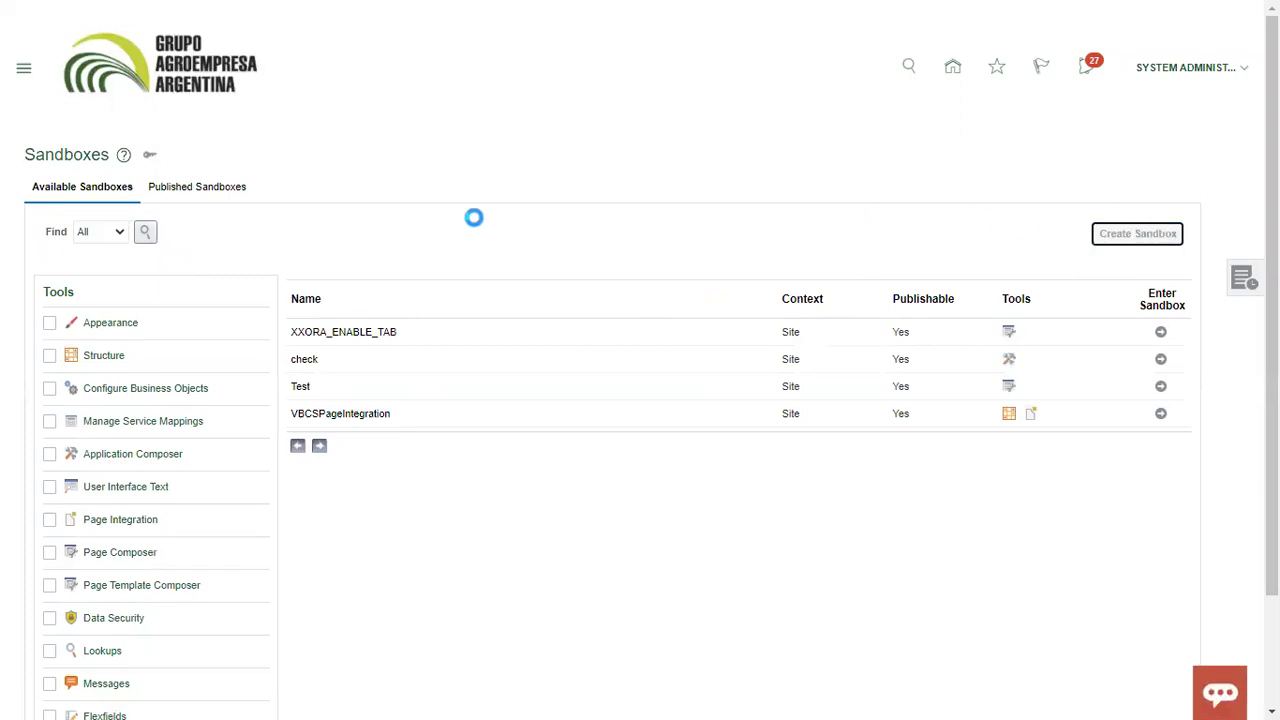
{"action": "left_click", "coordinate": [320, 206]}
{"action": "type", "text": "XXORA_CREATE_TAB_AND_"}
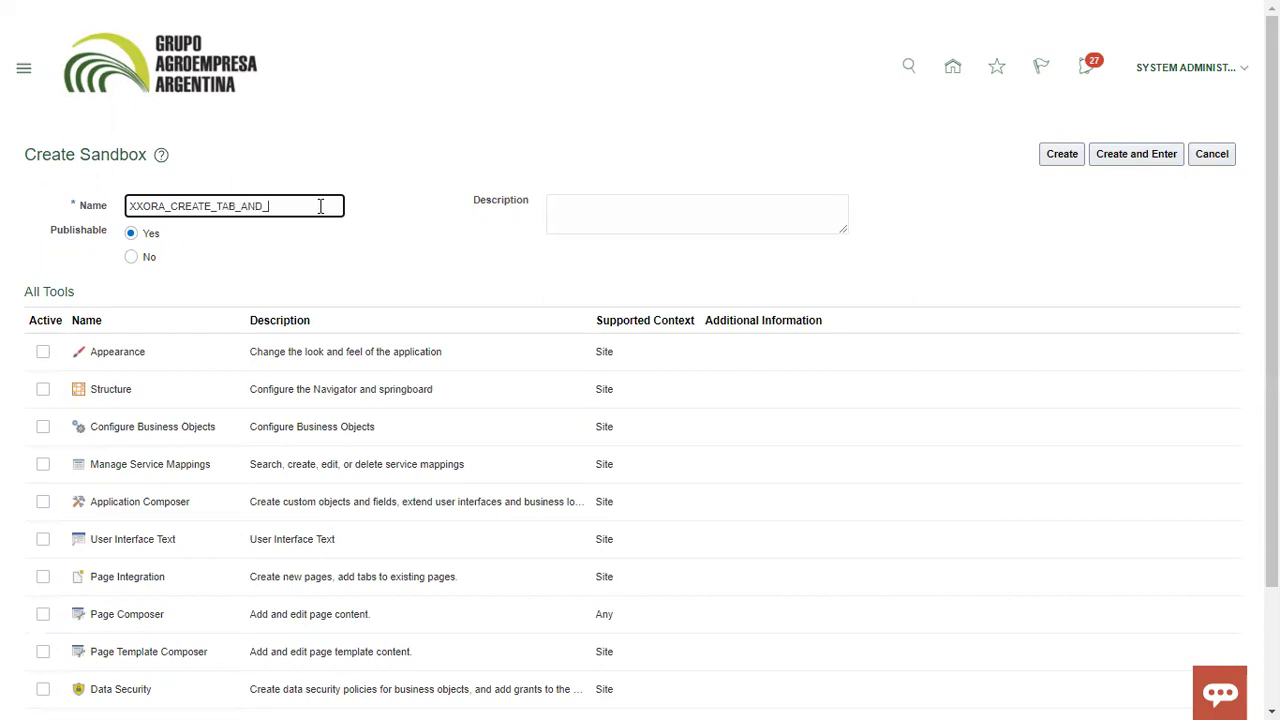
{"action": "type", "text": "EMBED_PG"}
{"action": "left_click", "coordinate": [43, 616]}
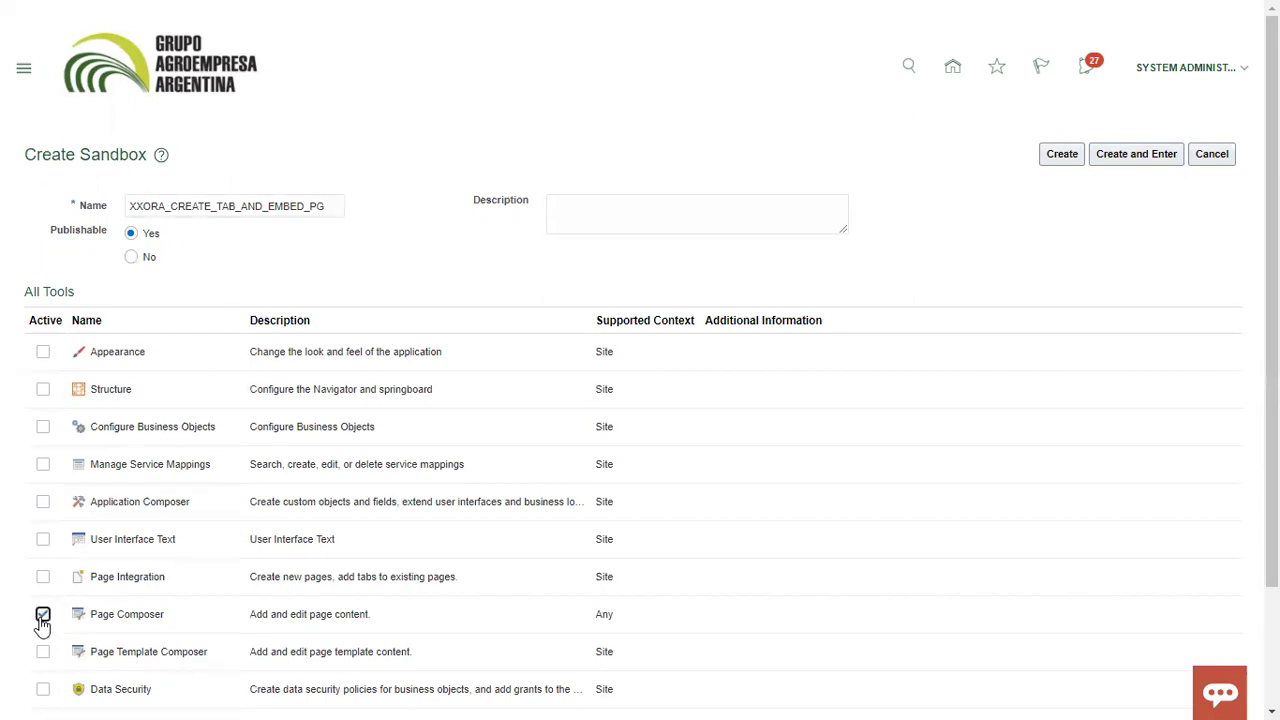
{"action": "left_click", "coordinate": [1136, 156]}
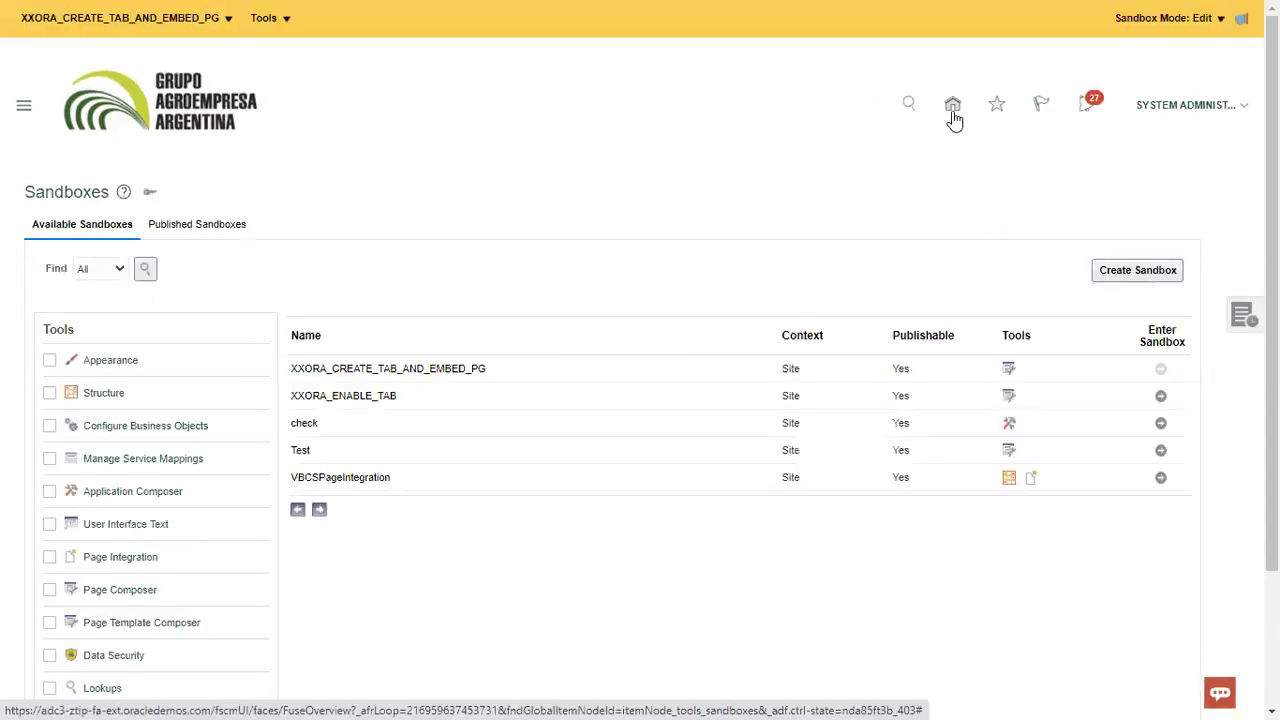
Return to the home page, browse the application groups, and open Purchase Agreements under Procurement
{"action": "left_click", "coordinate": [953, 106]}
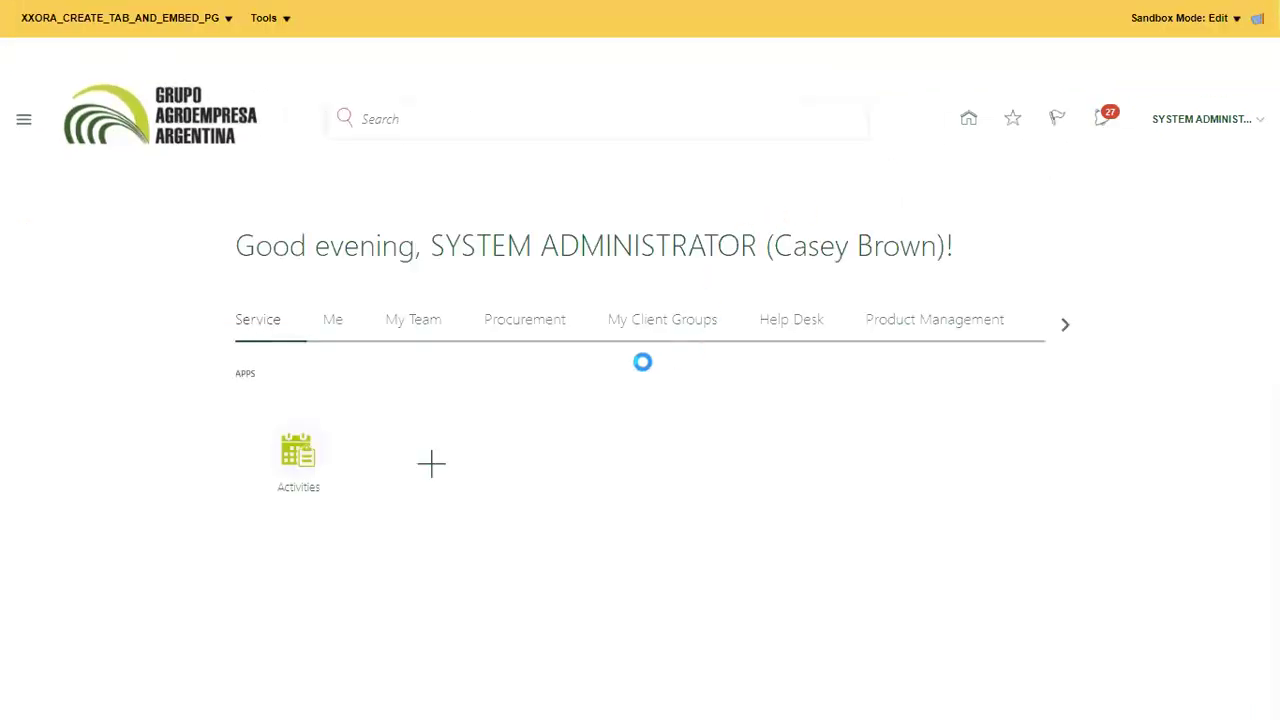
{"action": "left_click", "coordinate": [1055, 323]}
{"action": "left_click", "coordinate": [1055, 323]}
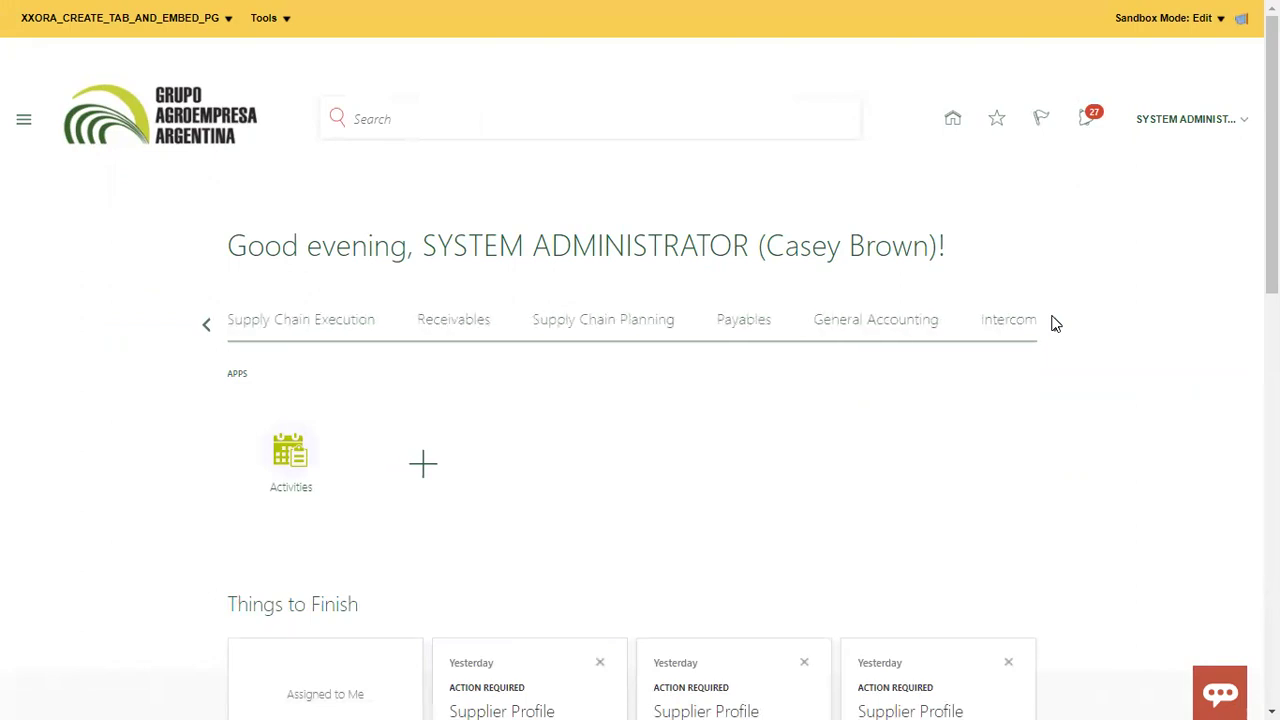
{"action": "left_click", "coordinate": [1055, 323]}
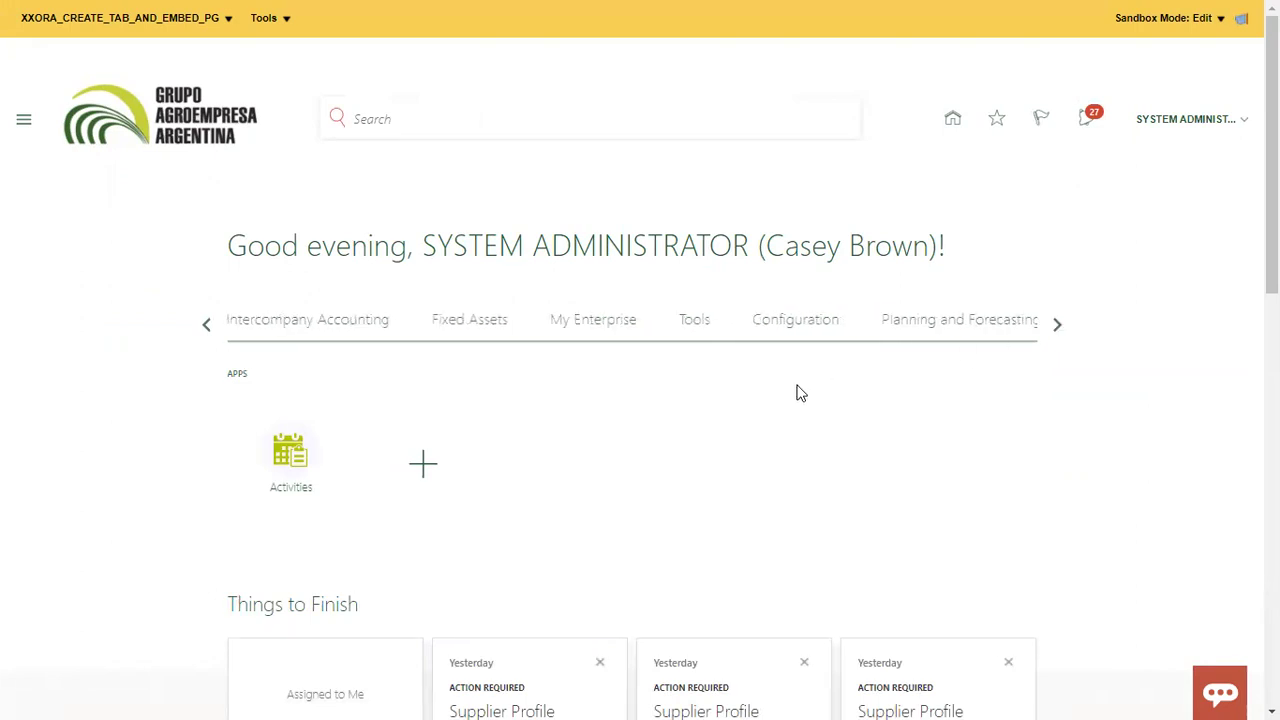
{"action": "left_click", "coordinate": [1058, 326]}
{"action": "left_click", "coordinate": [205, 325]}
{"action": "triple_click", "coordinate": [205, 327]}
{"action": "left_click", "coordinate": [205, 327]}
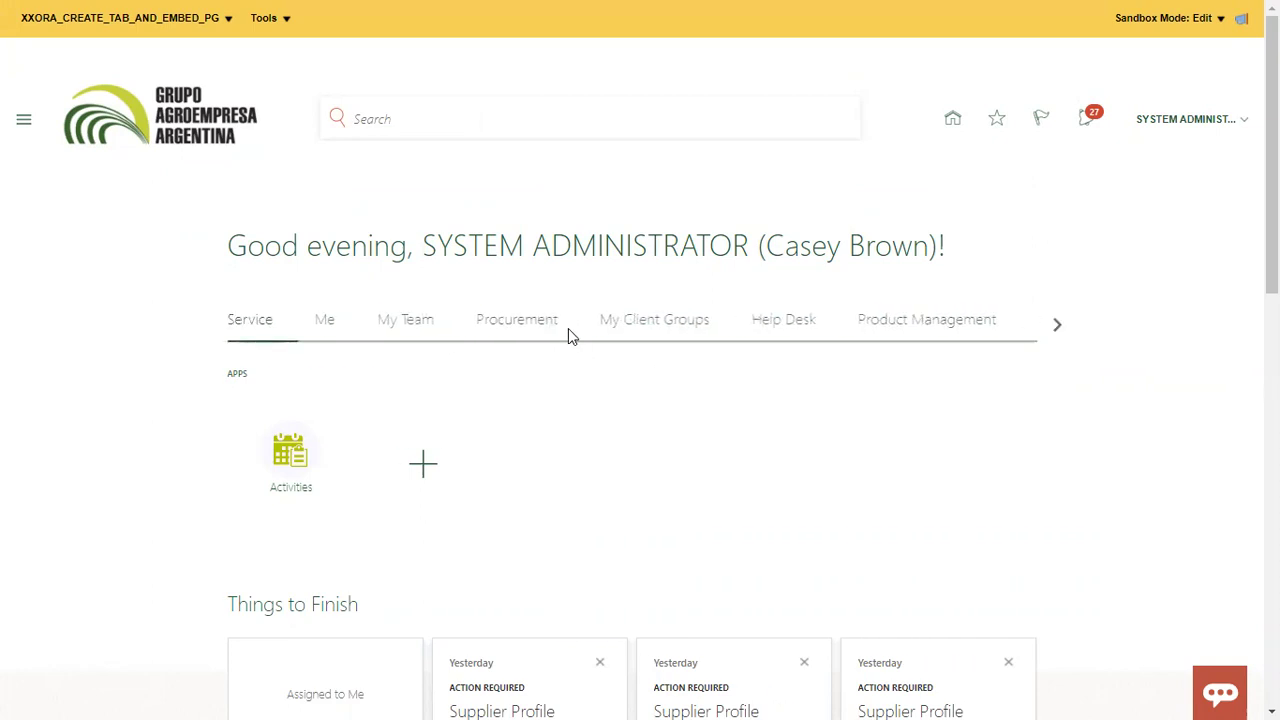
{"action": "left_click", "coordinate": [524, 322]}
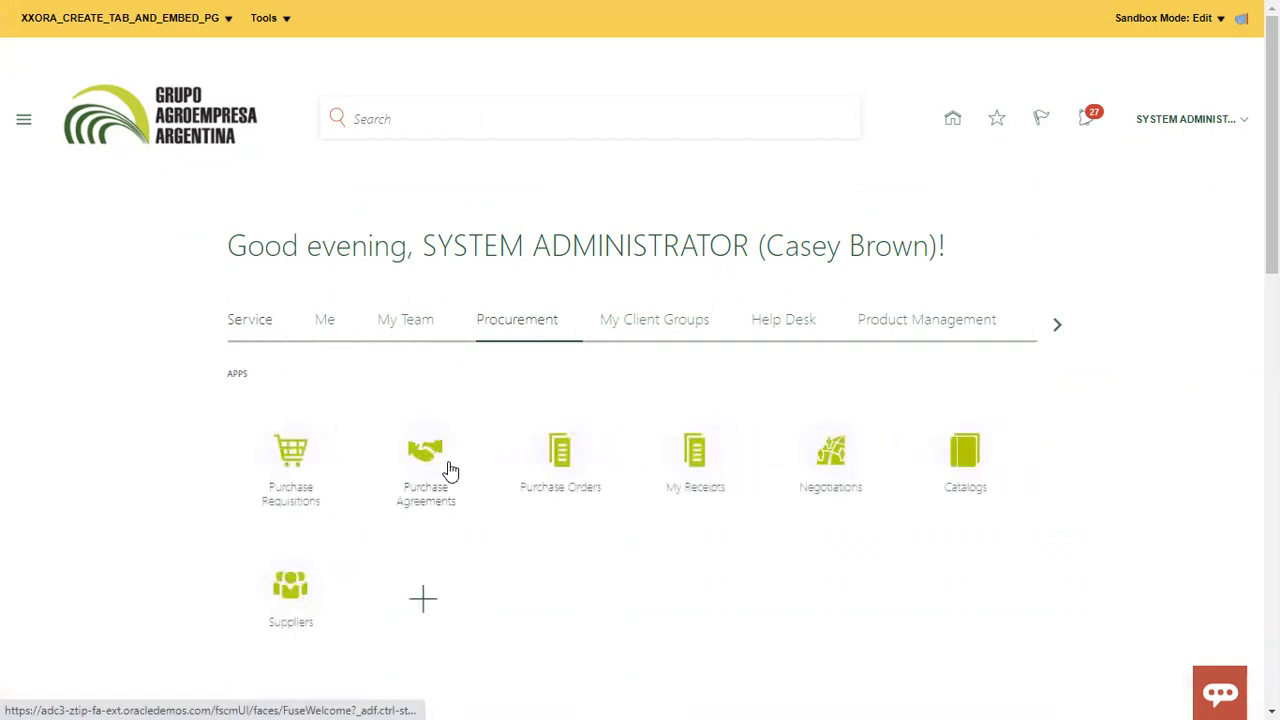
{"action": "left_click", "coordinate": [425, 455]}
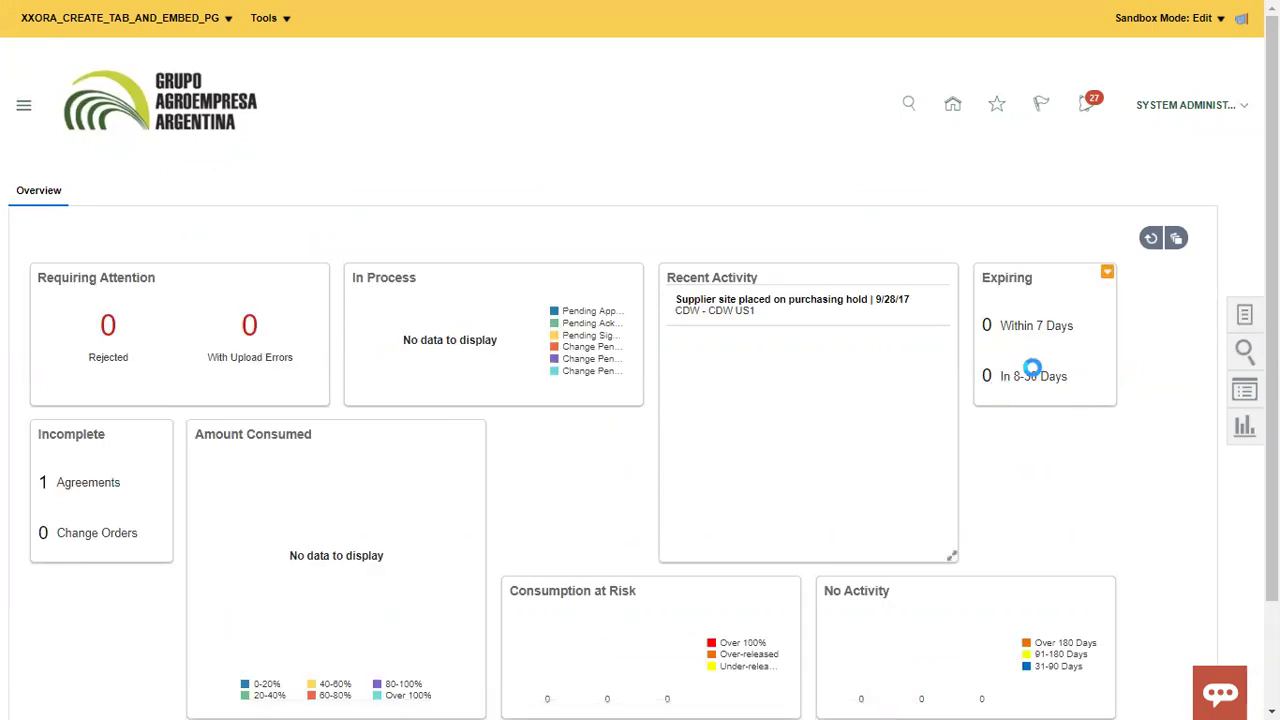
Go to Manage Agreements and open the incomplete agreement in the search results for editing
{"action": "left_click", "coordinate": [1242, 316]}
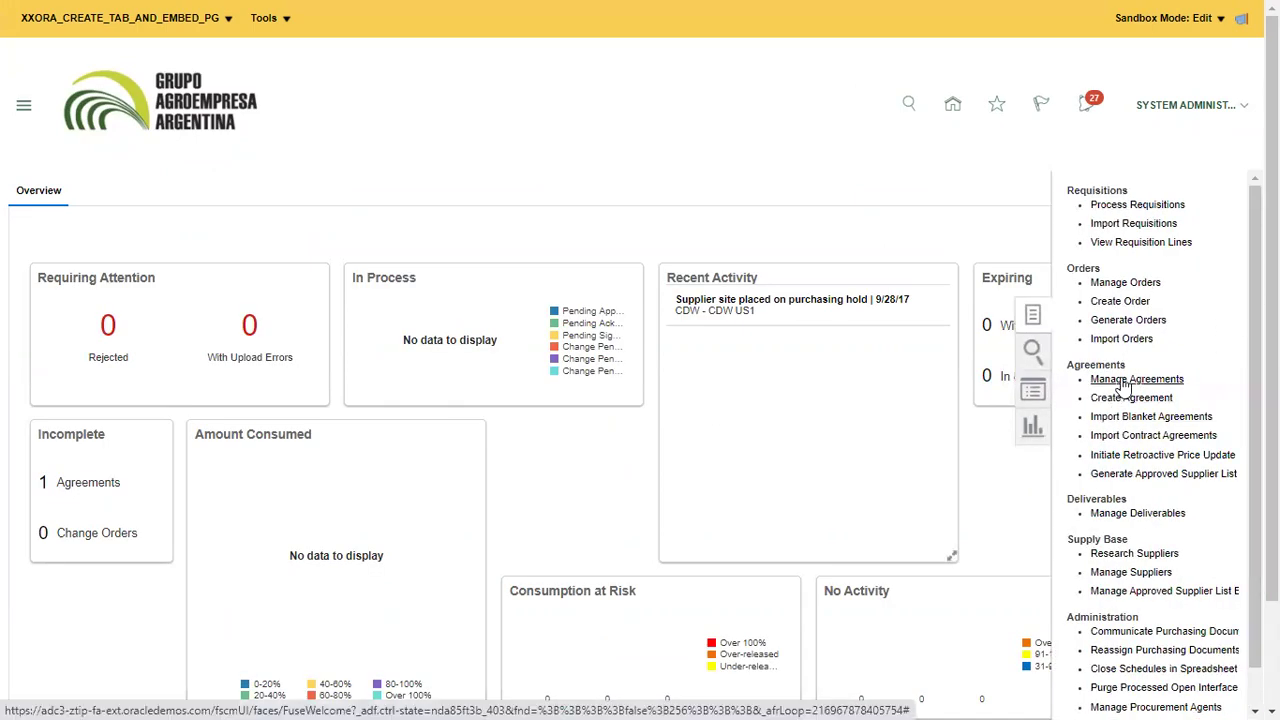
{"action": "left_click", "coordinate": [1112, 379]}
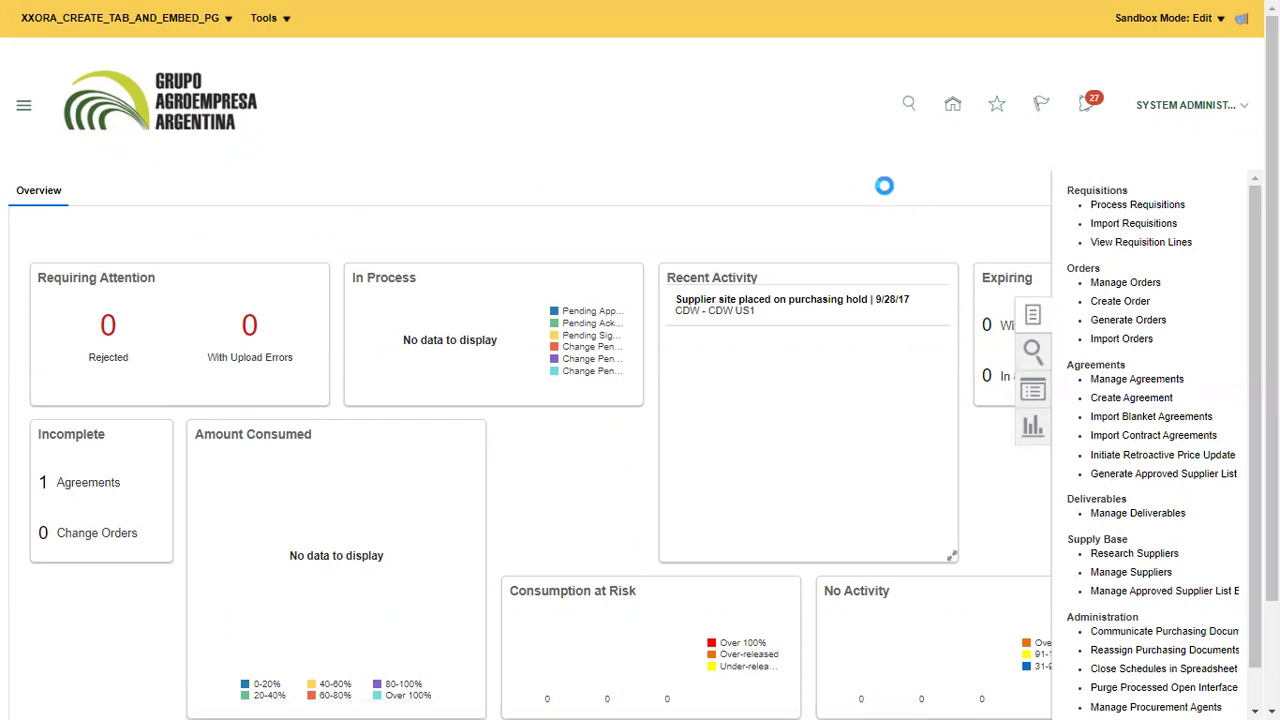
{"action": "left_click", "coordinate": [1115, 497]}
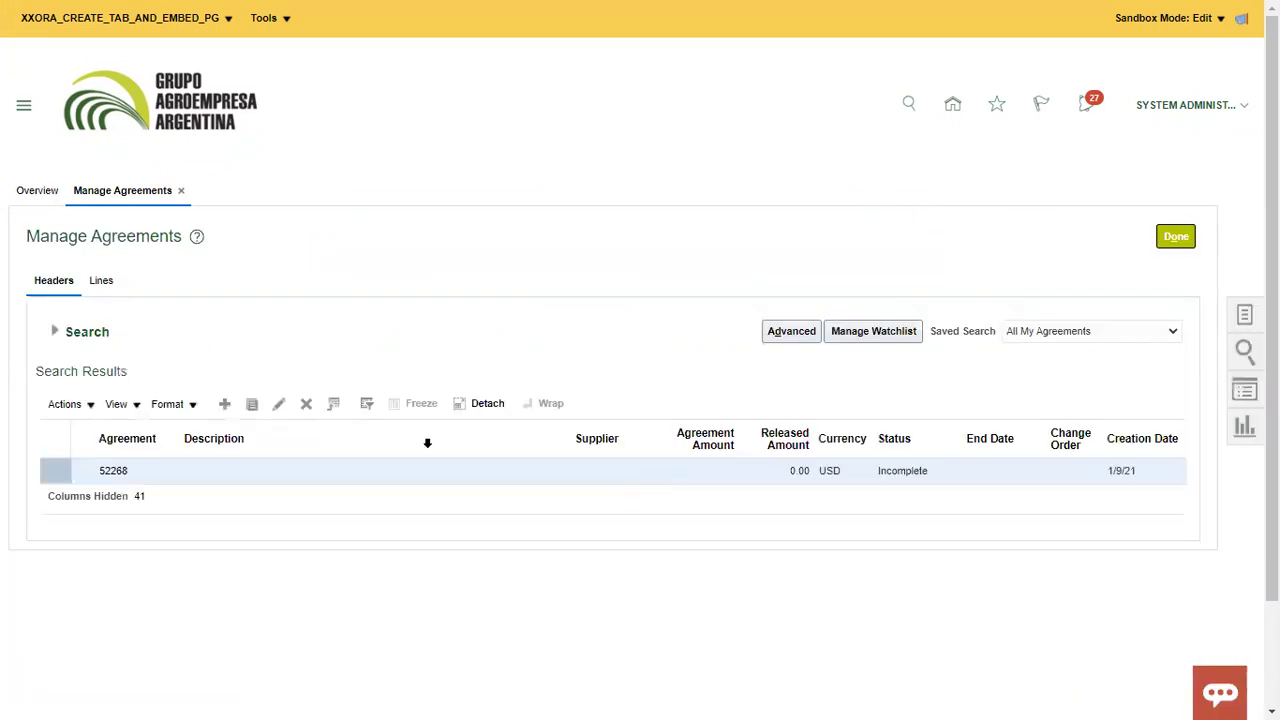
{"action": "left_click", "coordinate": [281, 405]}
Review the agreement's edit page, start Page Composer on it, and switch to the Structure view
{"action": "scroll", "coordinate": [510, 362], "scroll_direction": "down", "scroll_amount": 3}
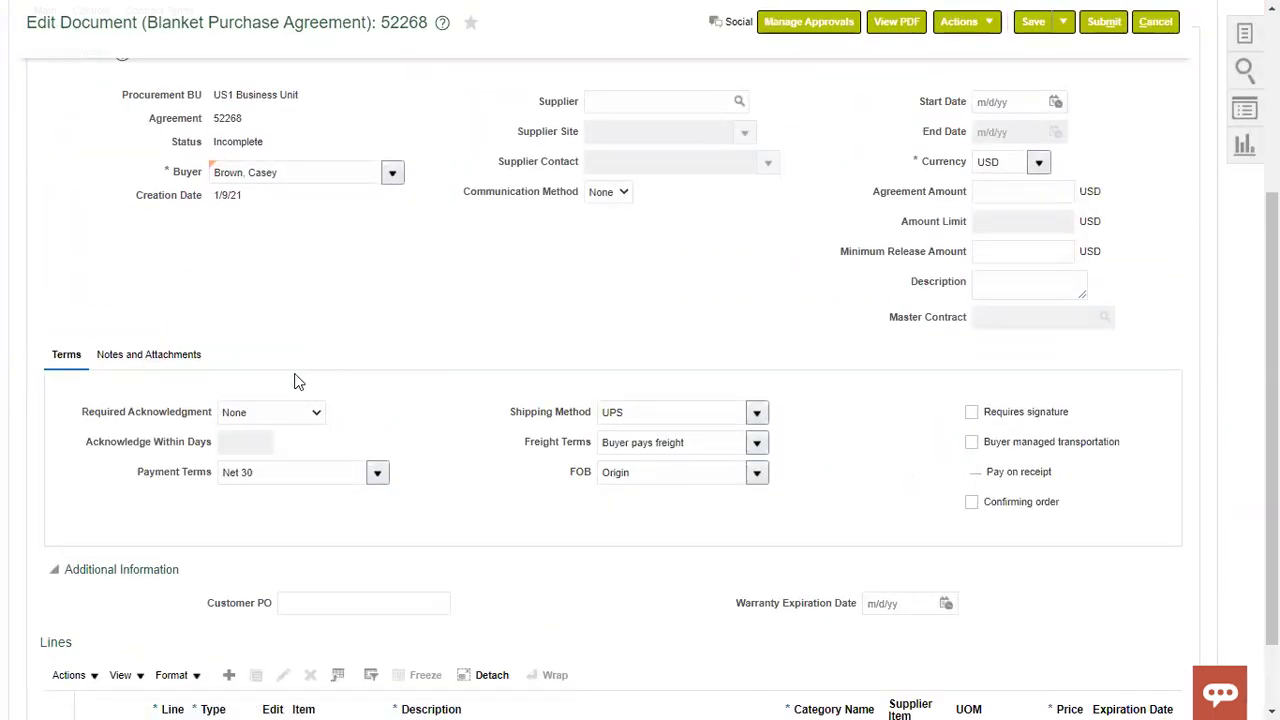
{"action": "scroll", "coordinate": [295, 381], "scroll_direction": "up", "scroll_amount": 2}
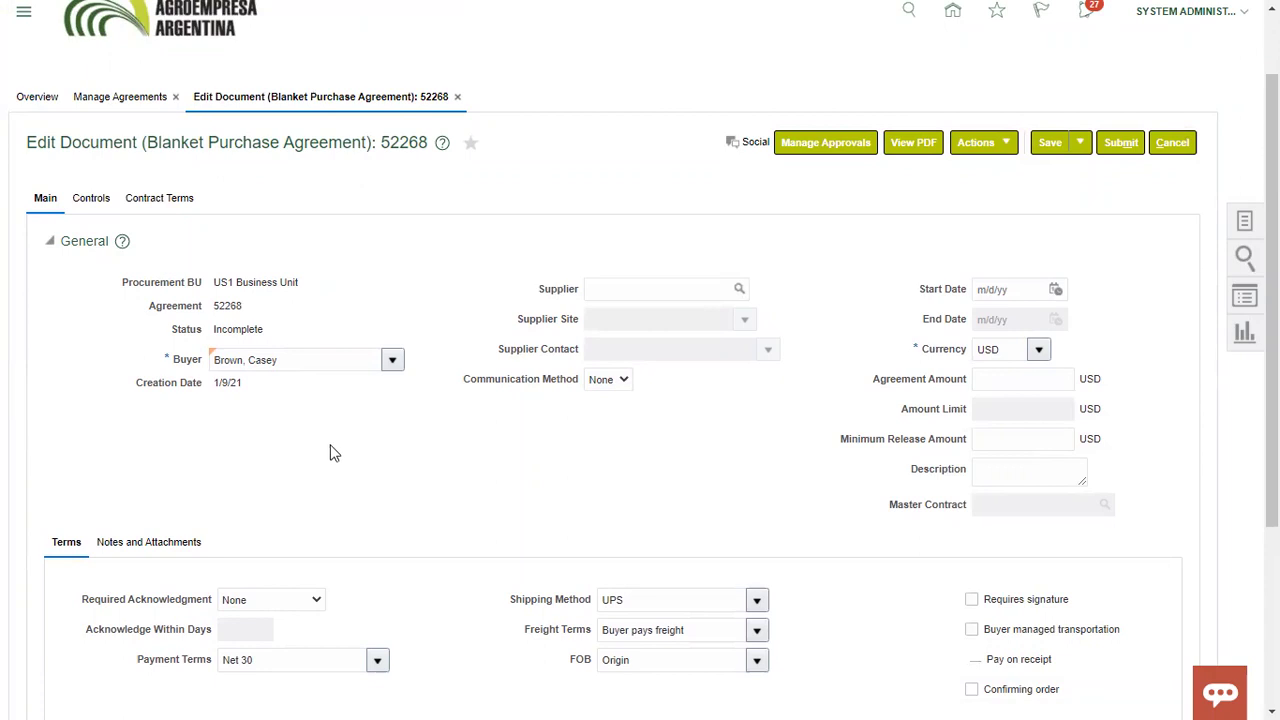
{"action": "scroll", "coordinate": [332, 455], "scroll_direction": "down", "scroll_amount": 1}
{"action": "scroll", "coordinate": [190, 500], "scroll_direction": "up", "scroll_amount": 1}
{"action": "scroll", "coordinate": [340, 510], "scroll_direction": "up", "scroll_amount": 1}
{"action": "left_click", "coordinate": [265, 18]}
{"action": "left_click", "coordinate": [298, 46]}
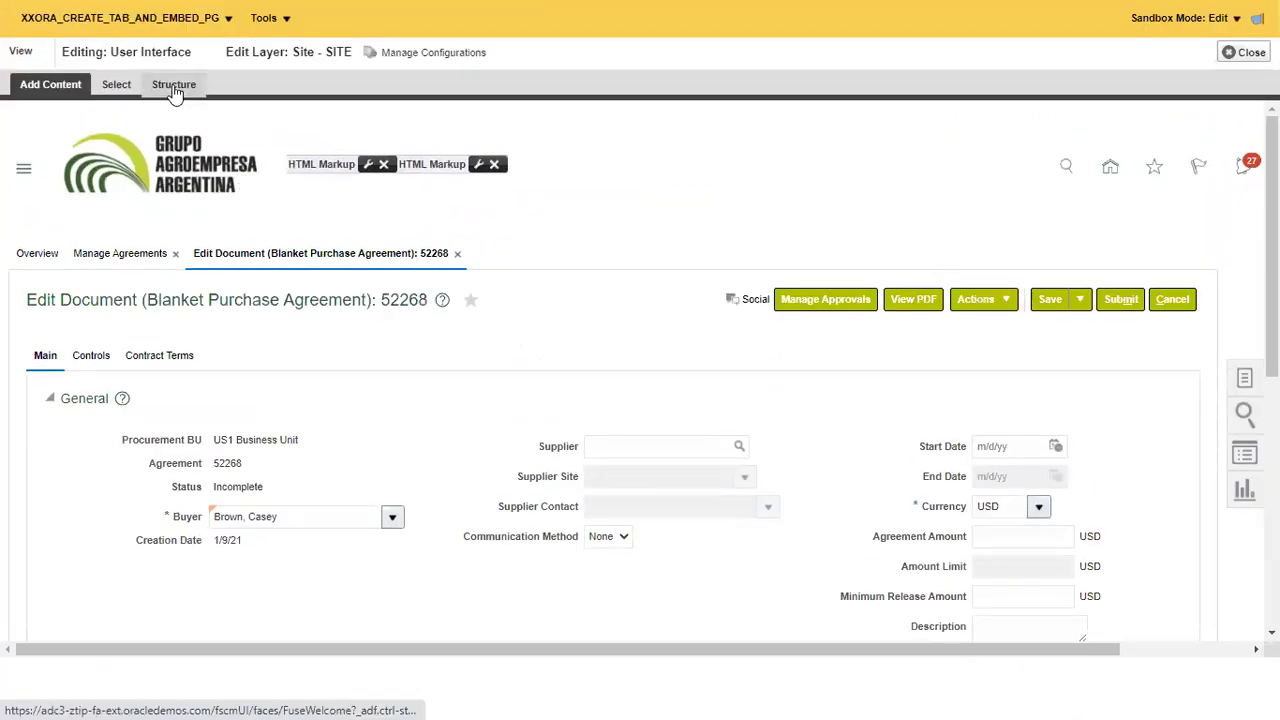
{"action": "left_click", "coordinate": [174, 85]}
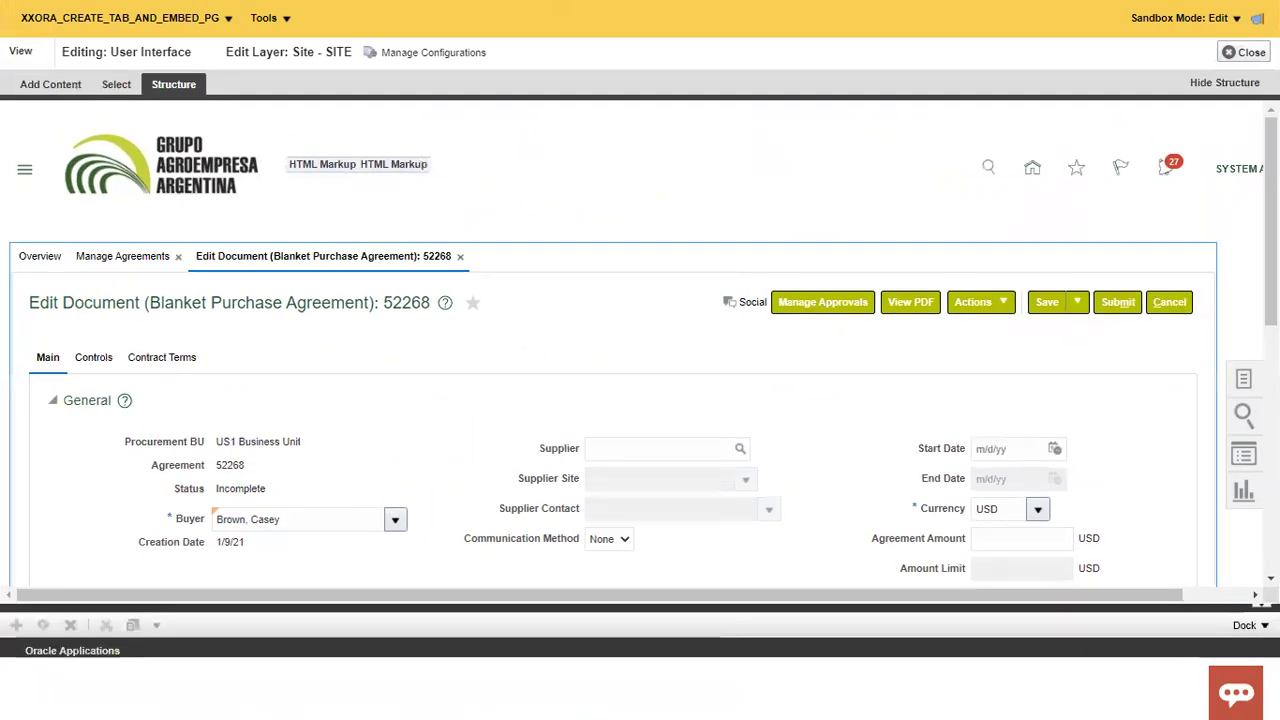
Select the tabbed panel holding Terms and Notes and Attachments, and agree to edit the shared component
{"action": "scroll", "coordinate": [334, 447], "scroll_direction": "down", "scroll_amount": 3}
{"action": "scroll", "coordinate": [334, 447], "scroll_direction": "down", "scroll_amount": 3}
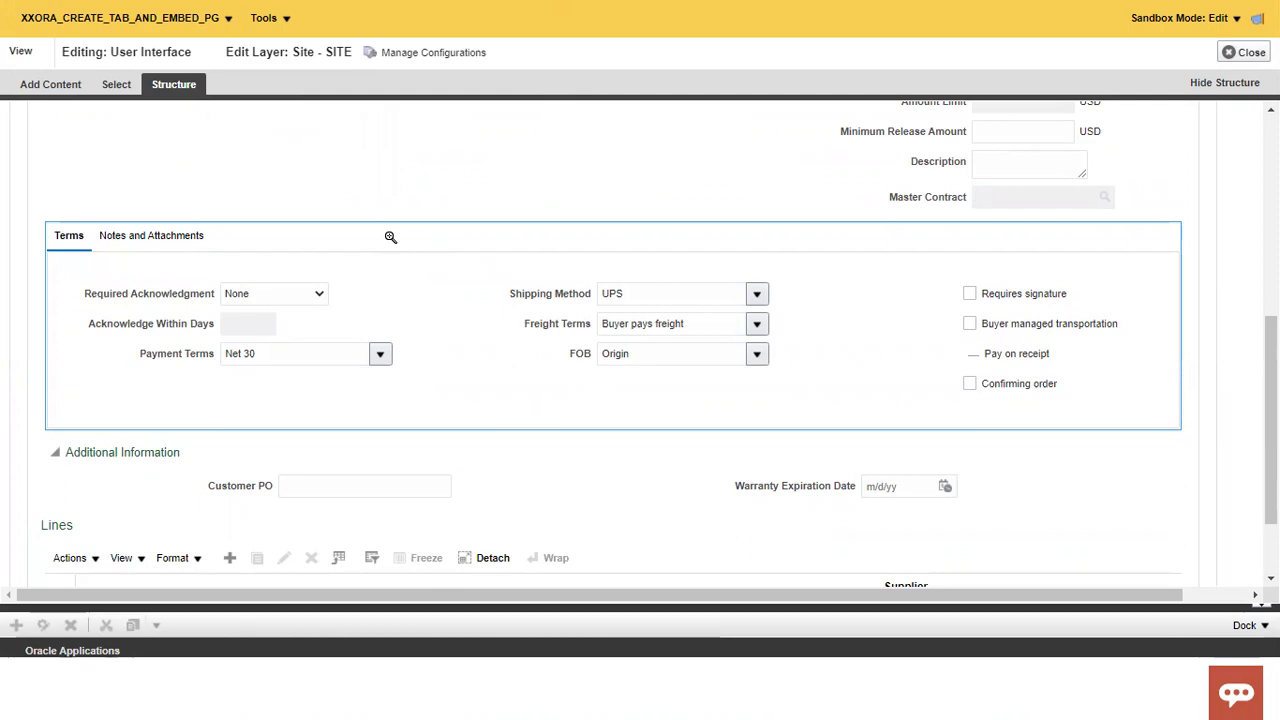
{"action": "left_click", "coordinate": [390, 236]}
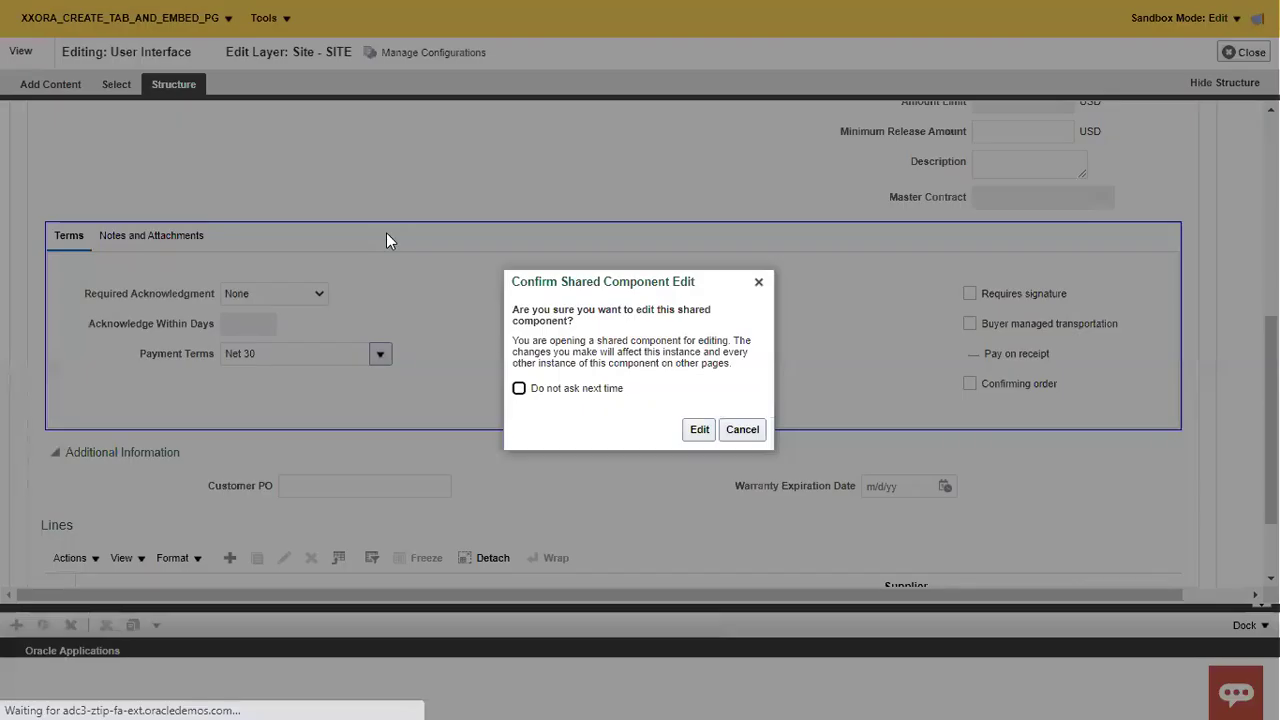
{"action": "left_click", "coordinate": [700, 429]}
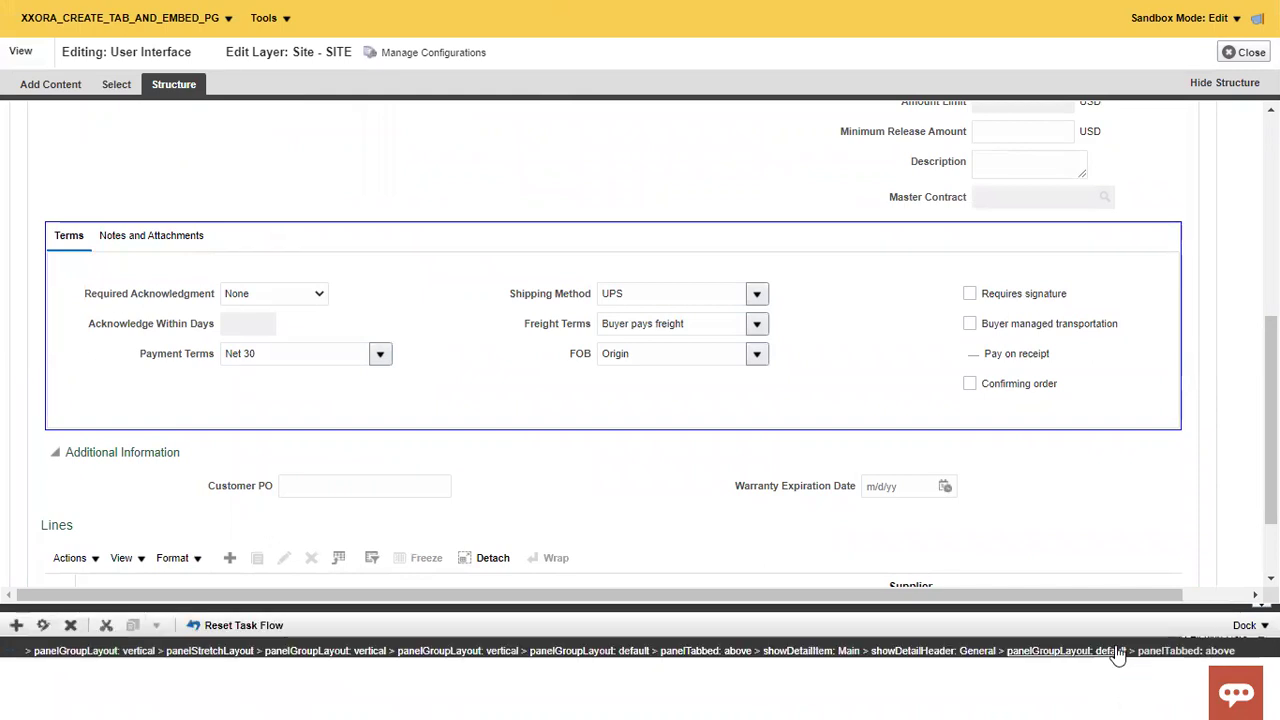
Enlarge the structure tree area and collapse the showDetailItem: Terms node under panelTabbed: above
{"action": "left_click_drag", "start_coordinate": [1103, 604], "coordinate": [1098, 503]}
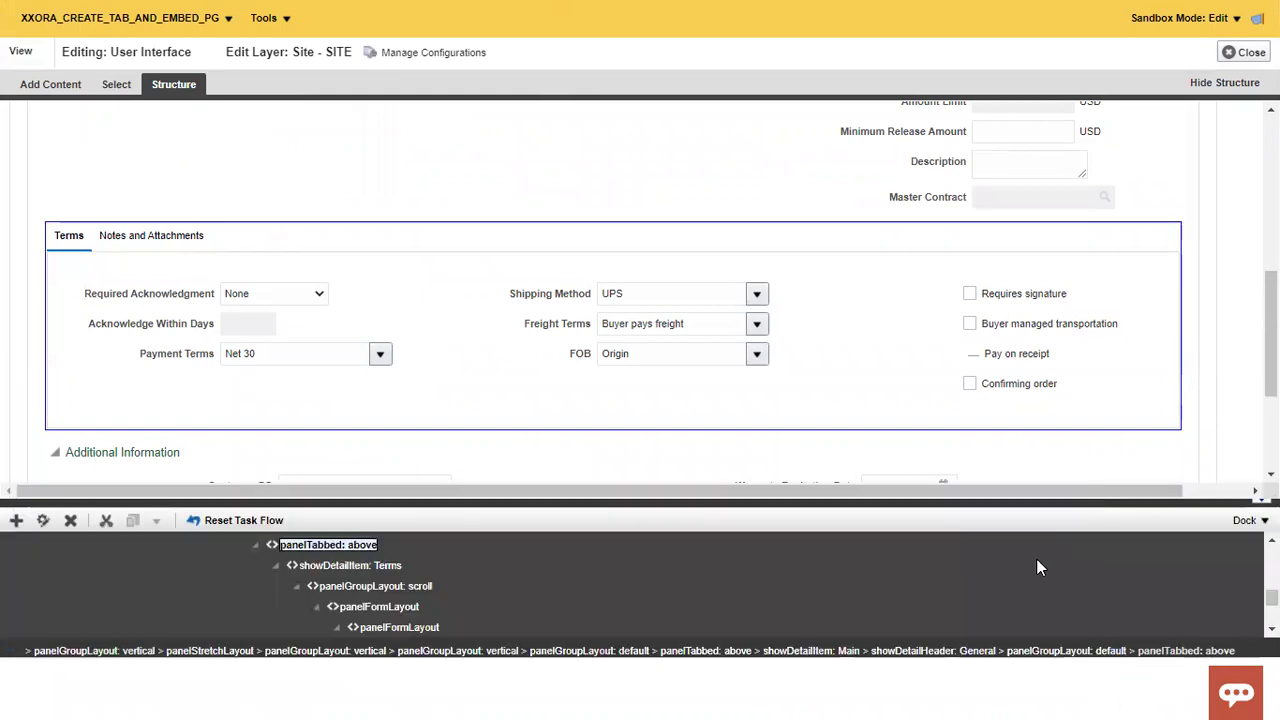
{"action": "left_click", "coordinate": [1245, 524]}
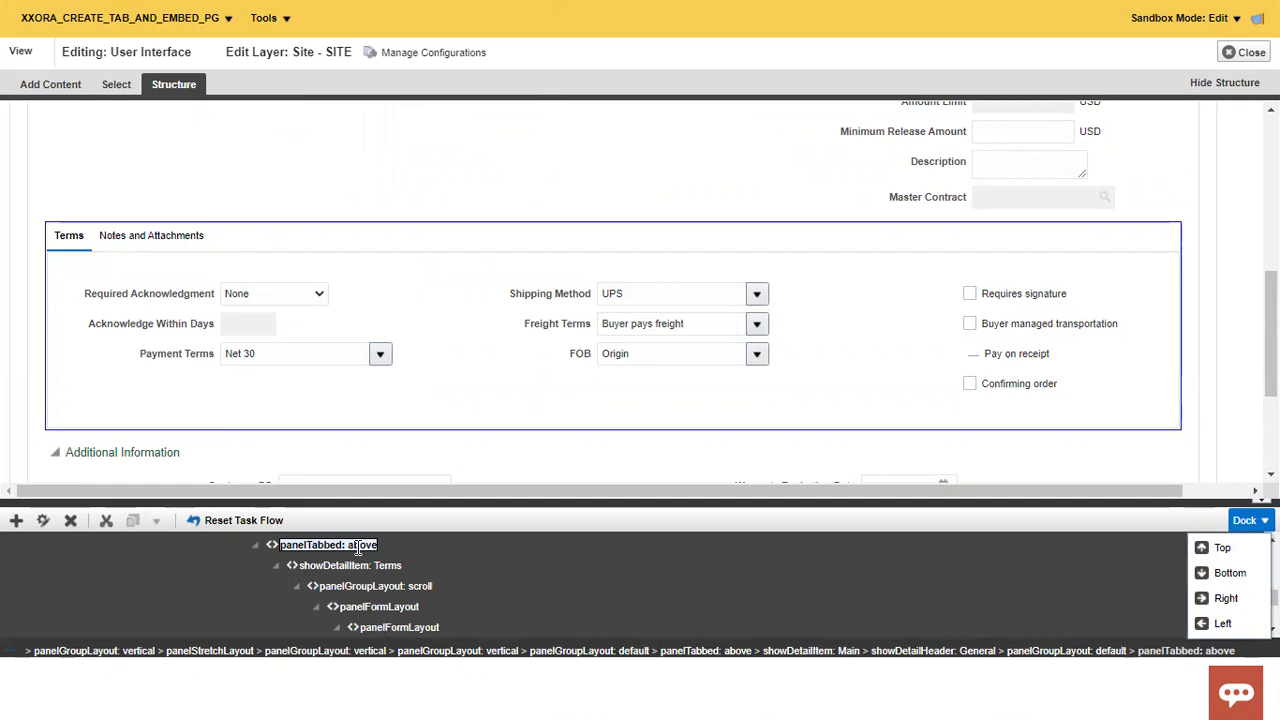
{"action": "left_click_drag", "start_coordinate": [370, 500], "coordinate": [360, 421]}
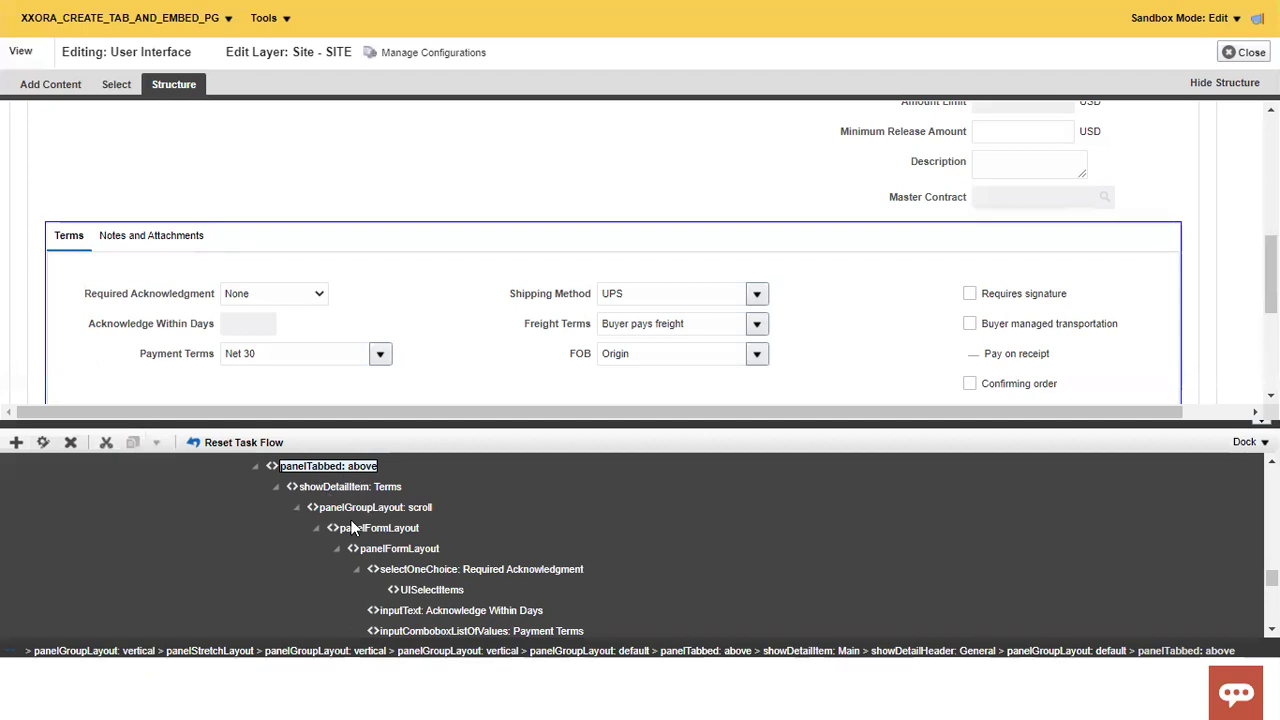
{"action": "left_click", "coordinate": [275, 488]}
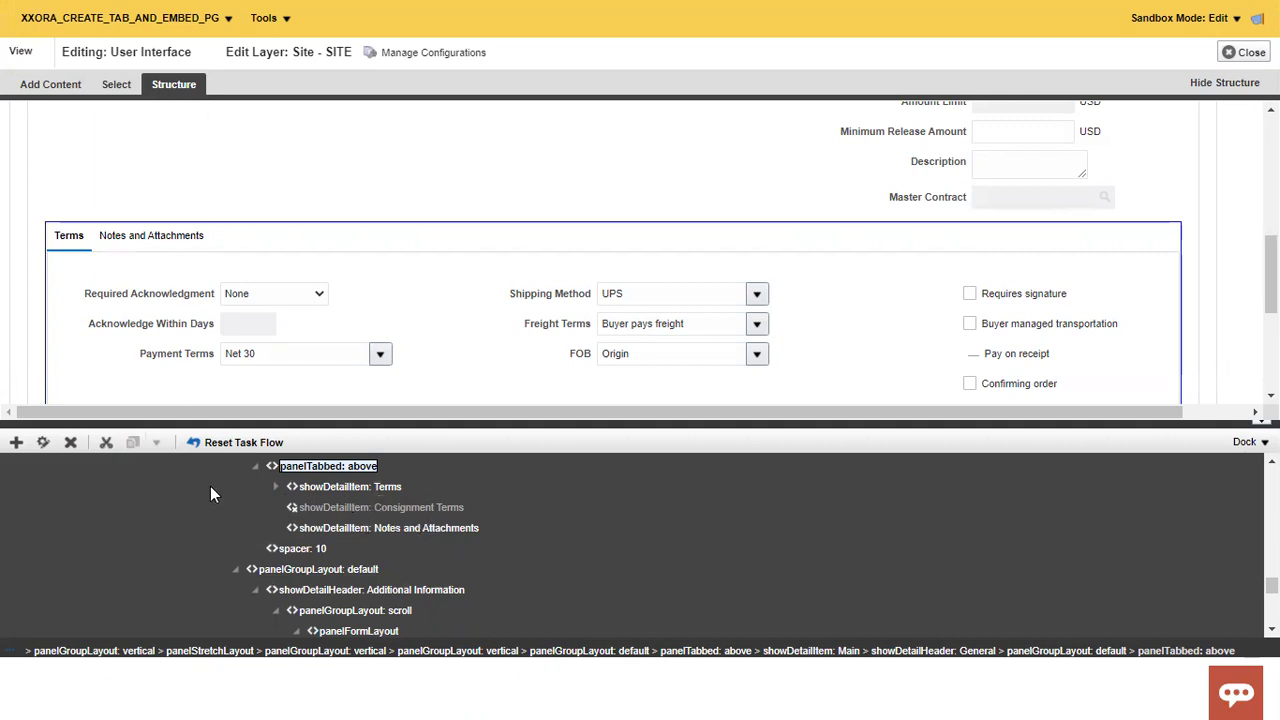
Add a new tab to the panelTabbed: above component, name it VBCS Tab, and save its properties
{"action": "left_click", "coordinate": [43, 442]}
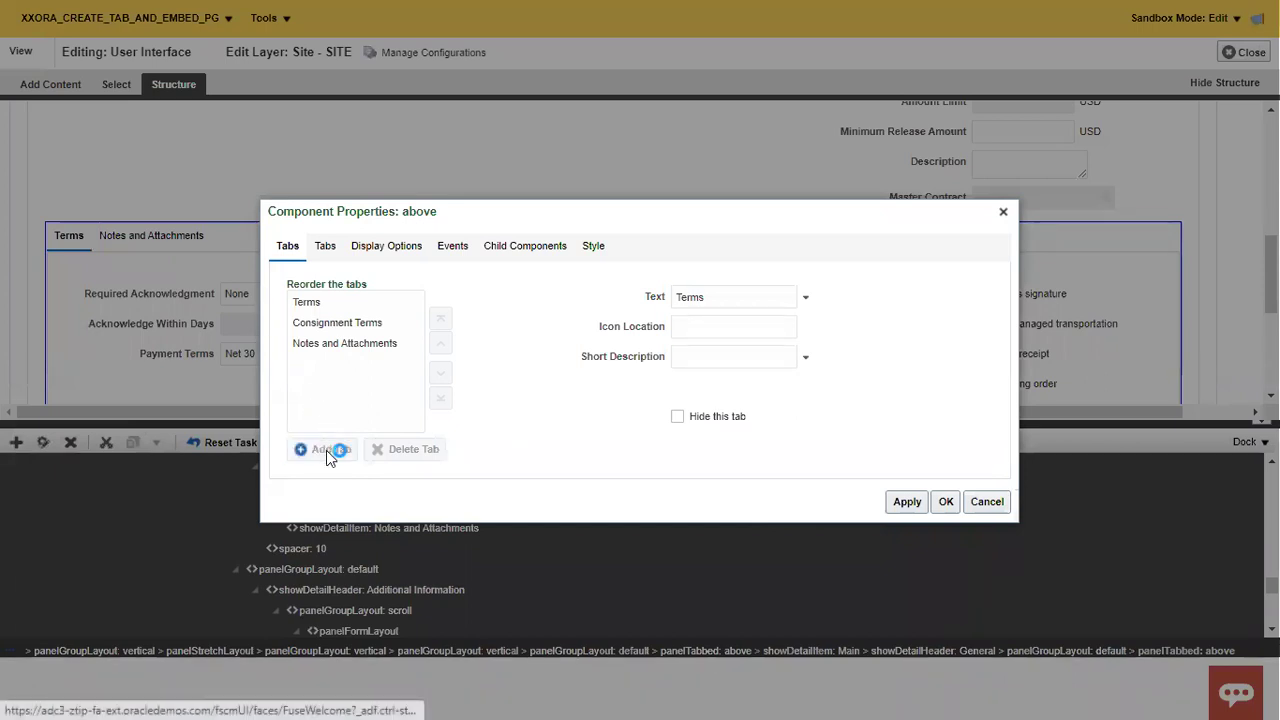
{"action": "left_click", "coordinate": [322, 449]}
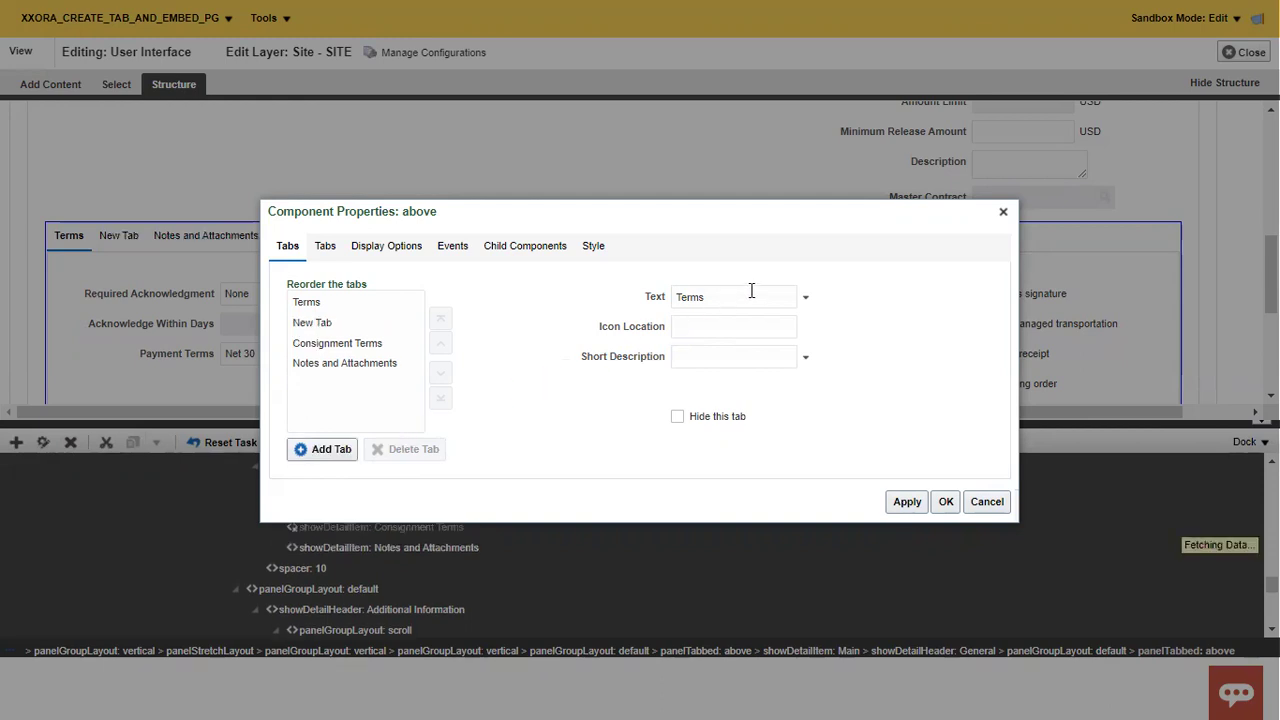
{"action": "left_click", "coordinate": [332, 324]}
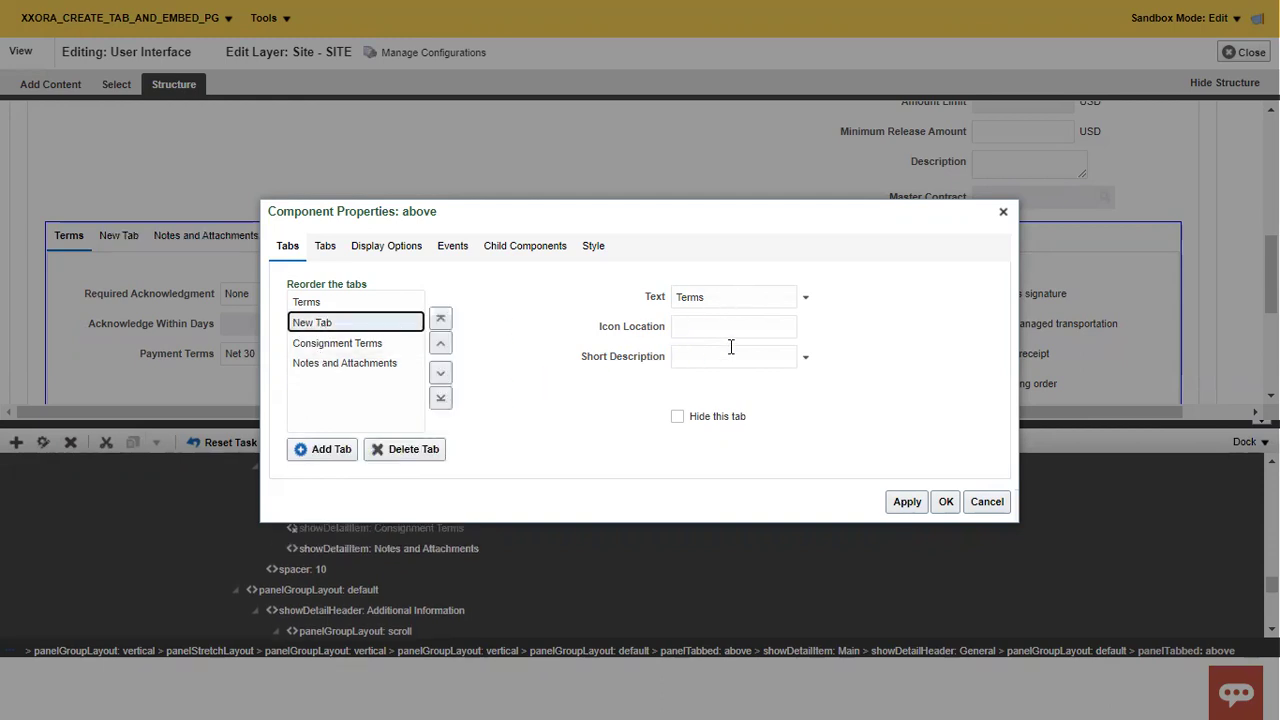
{"action": "triple_click", "coordinate": [729, 300]}
{"action": "type", "text": "VBCS Tab"}
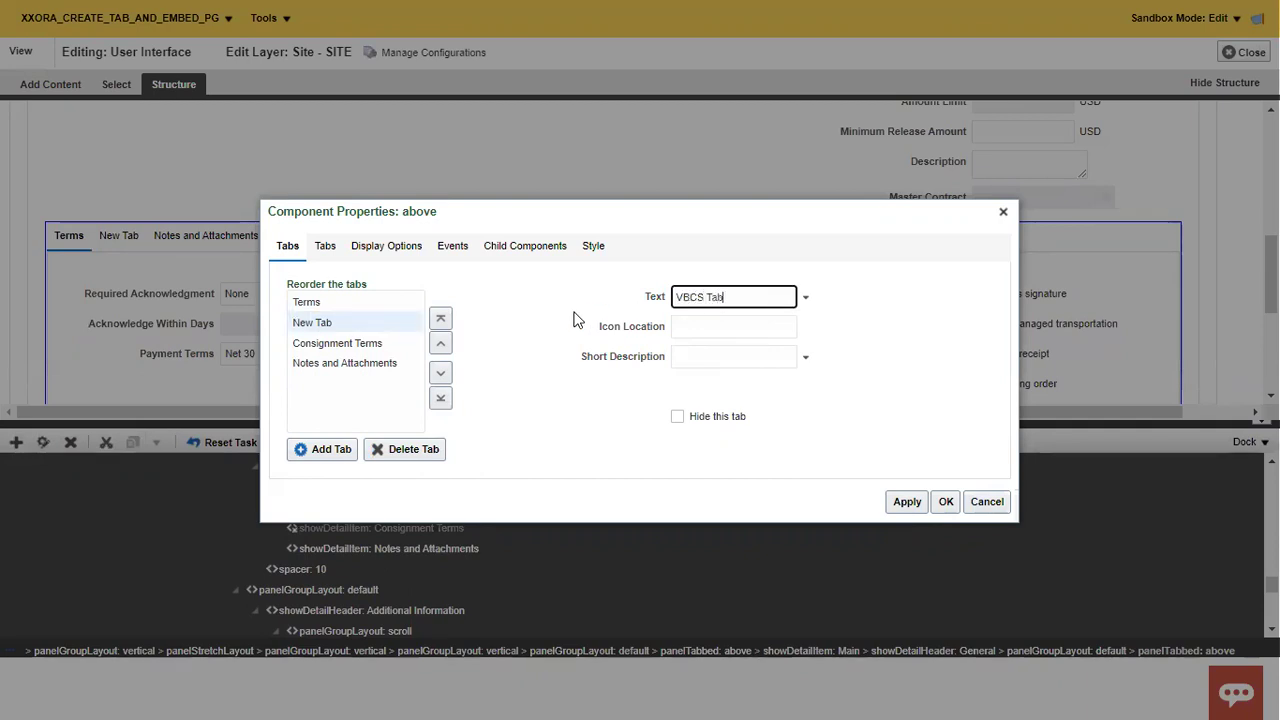
{"action": "left_click", "coordinate": [899, 503]}
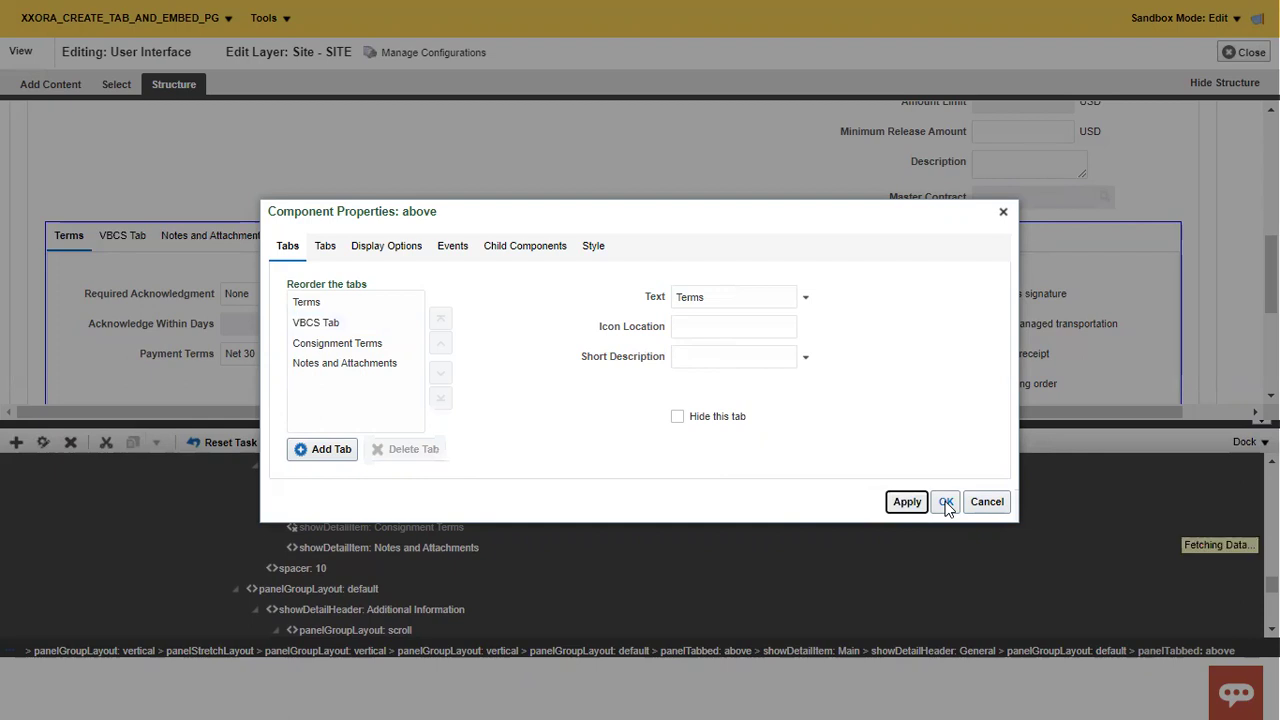
{"action": "left_click", "coordinate": [946, 504]}
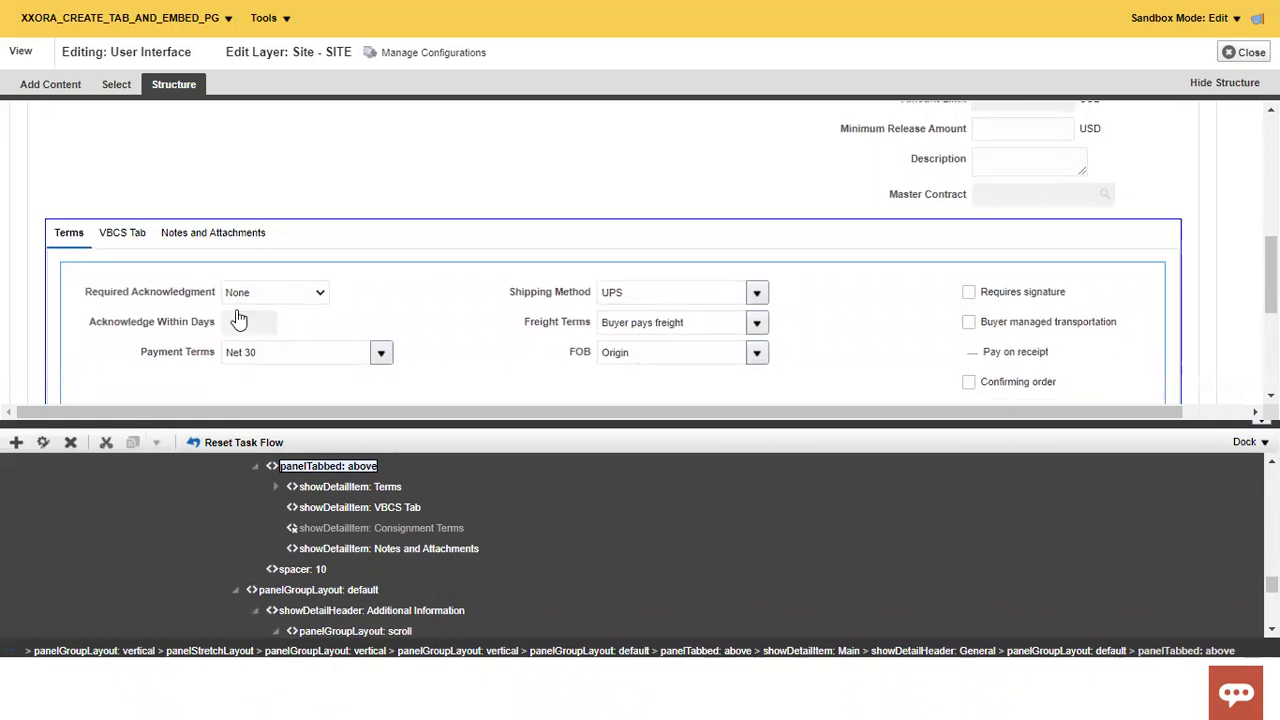
Reorder the tabs of panelTabbed: above so that VBCS Tab comes last, and save the component properties
{"action": "left_click", "coordinate": [43, 447]}
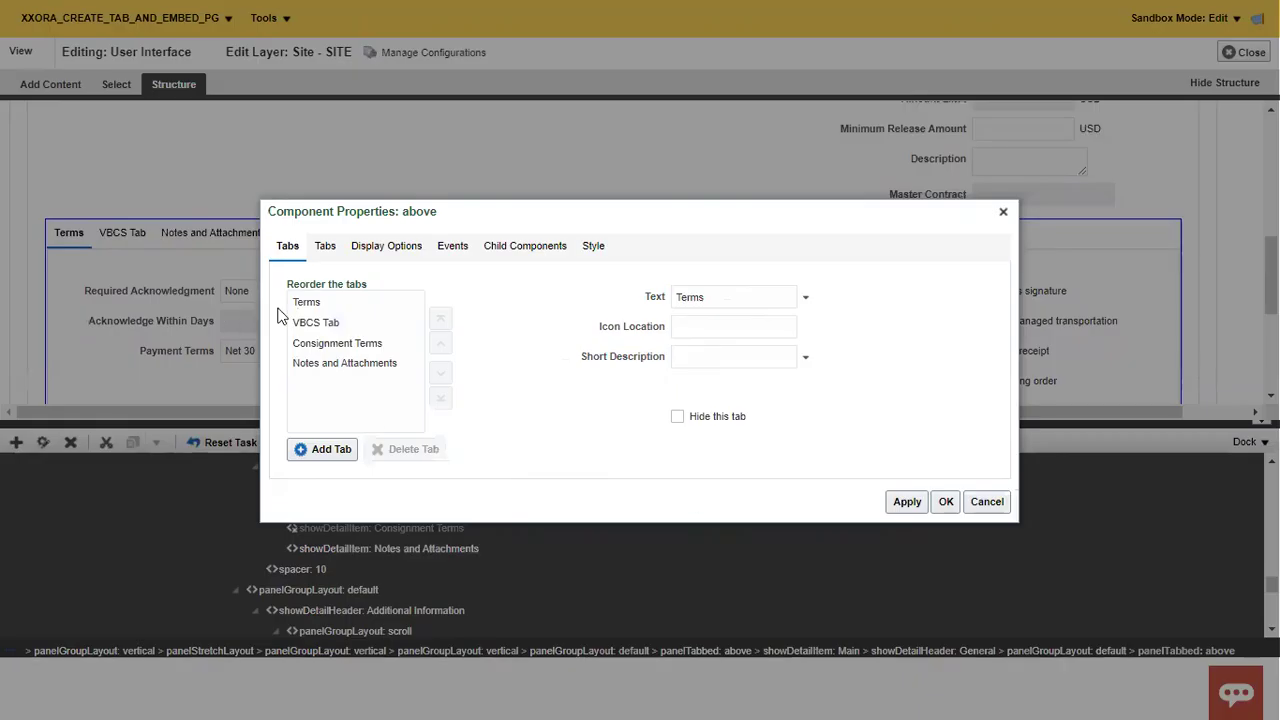
{"action": "left_click", "coordinate": [300, 322]}
{"action": "left_click", "coordinate": [440, 397]}
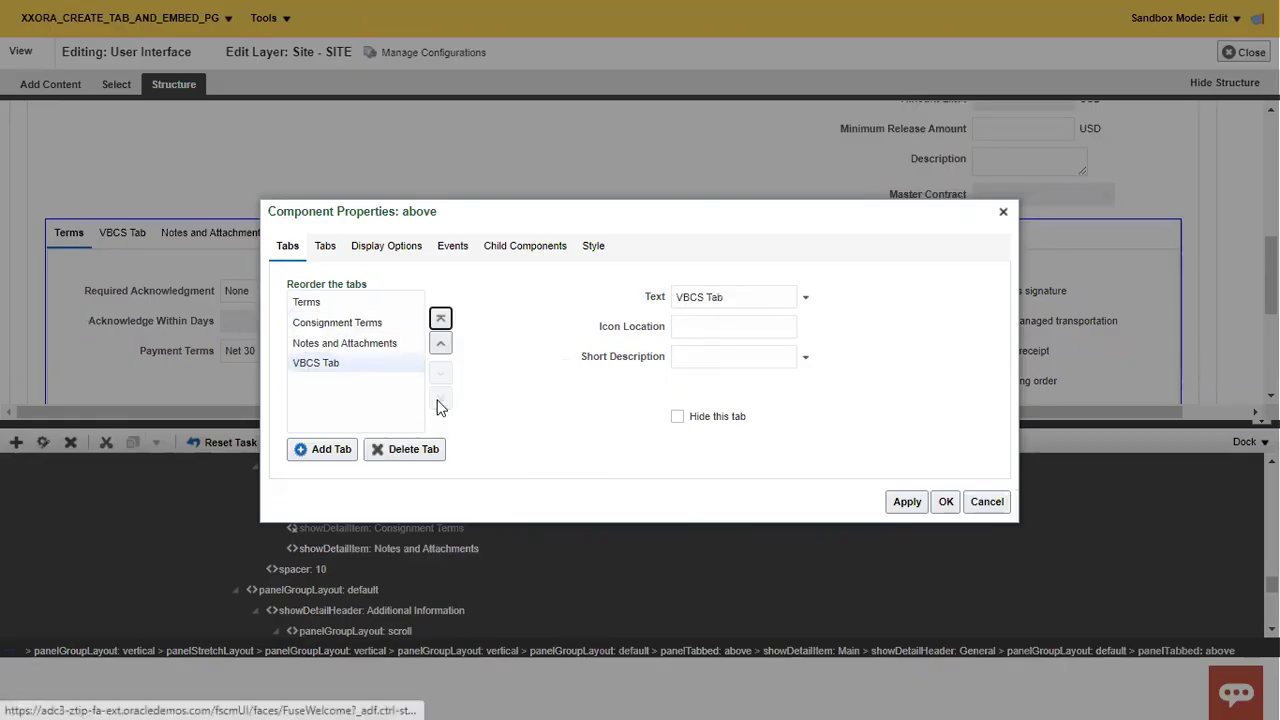
{"action": "left_click", "coordinate": [945, 503]}
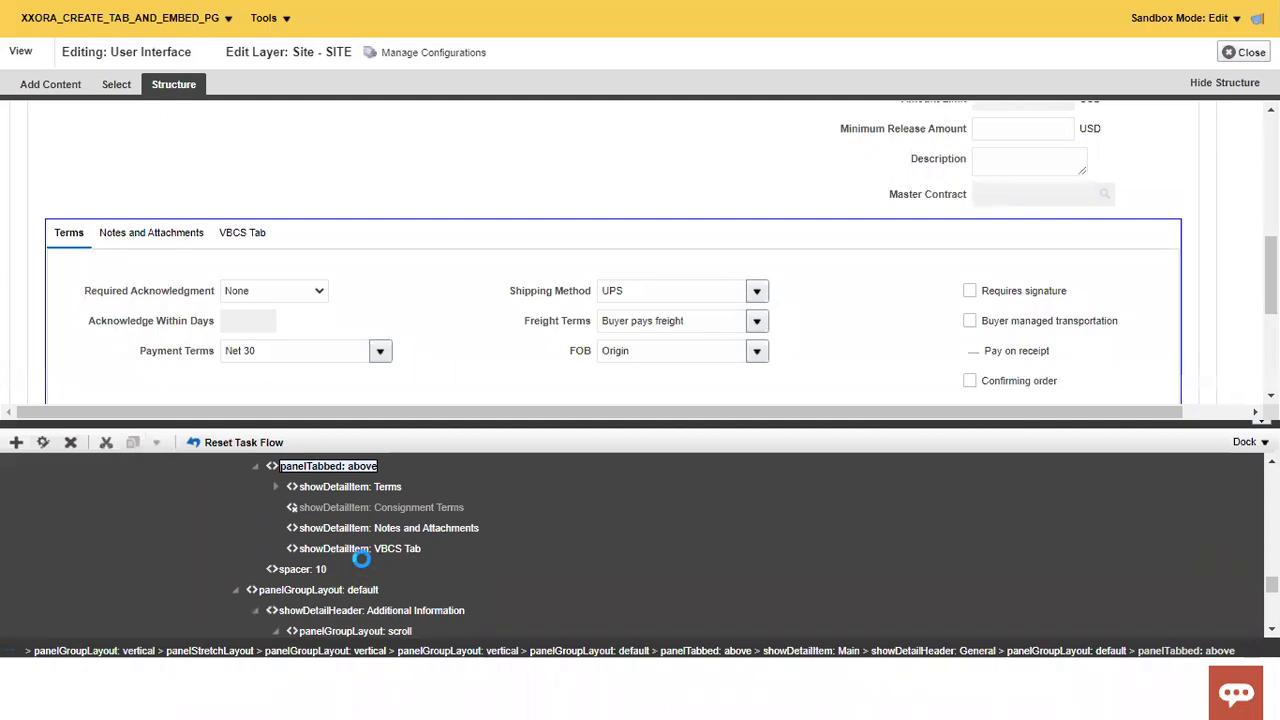
Add a Web Page component from the Components catalog inside showDetailItem: VBCS Tab
{"action": "left_click", "coordinate": [397, 548]}
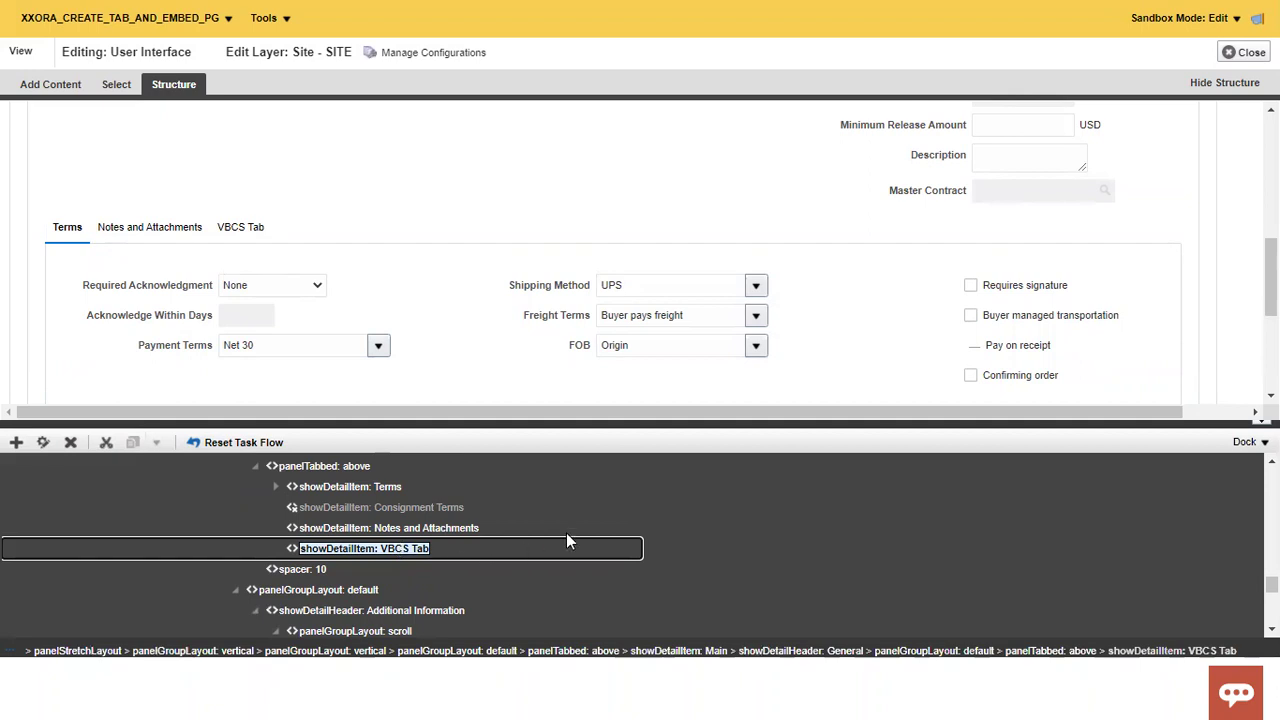
{"action": "left_click", "coordinate": [16, 442]}
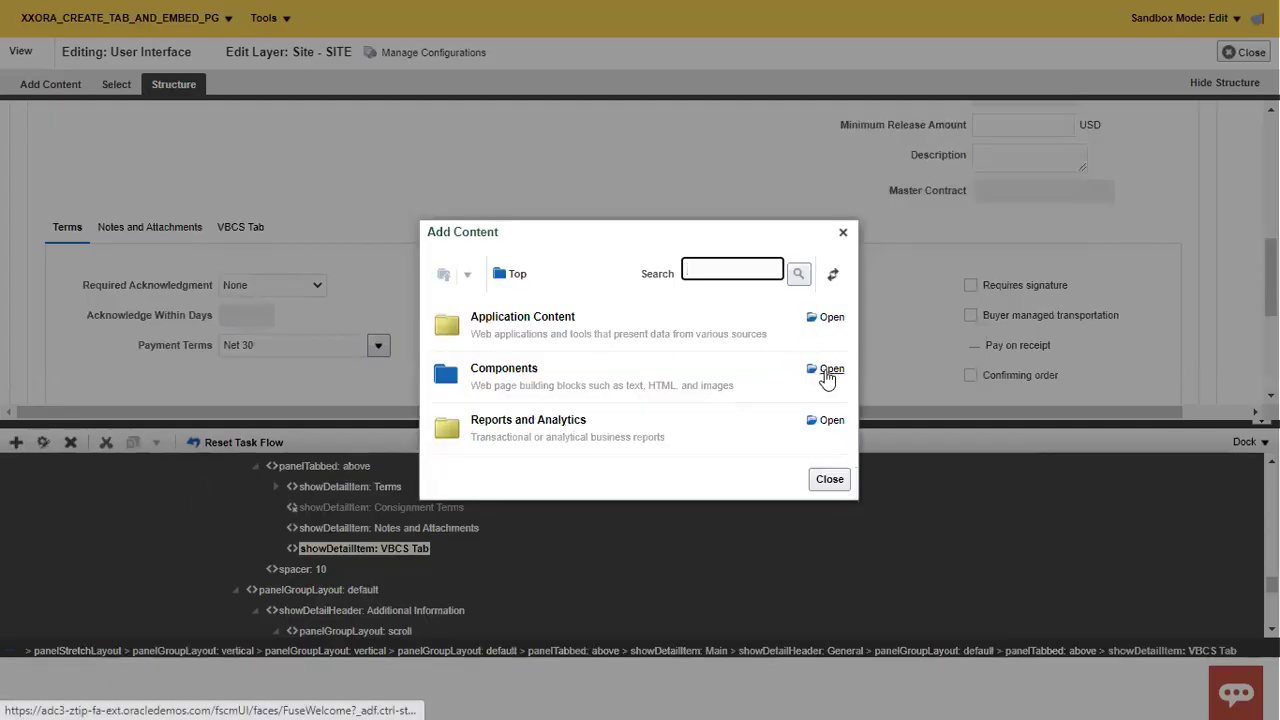
{"action": "left_click", "coordinate": [826, 368]}
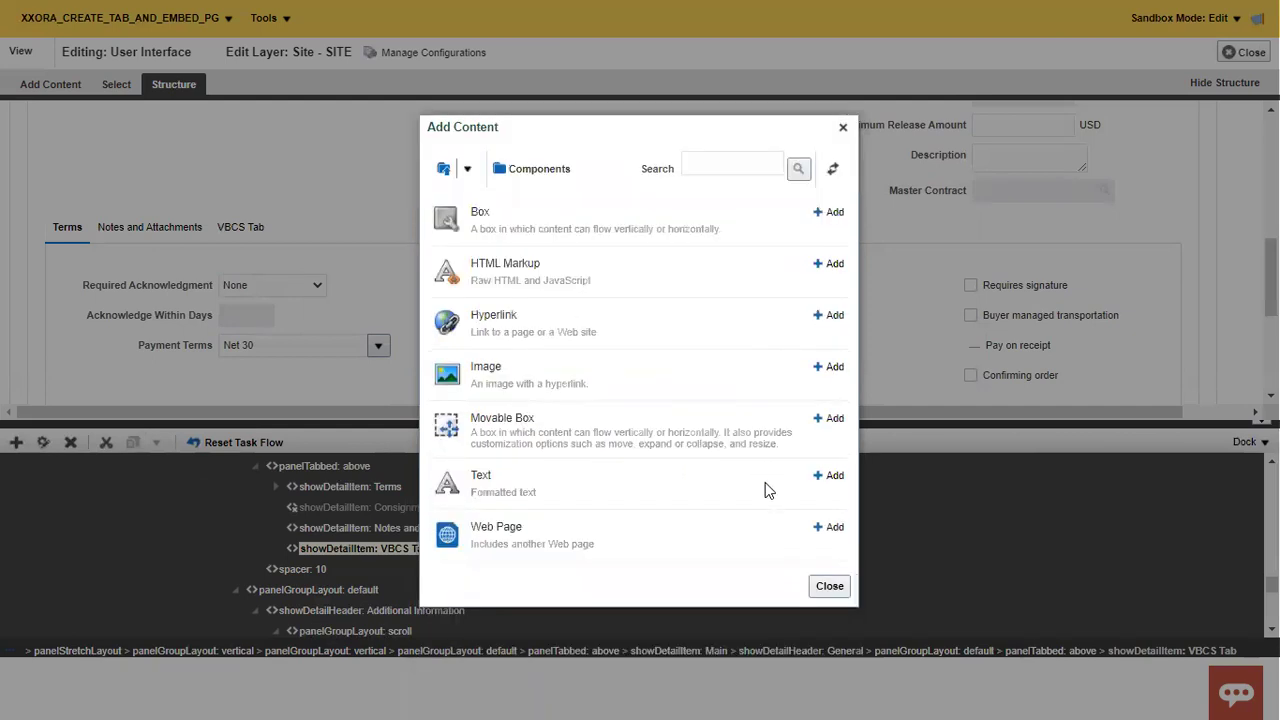
{"action": "left_click", "coordinate": [833, 528]}
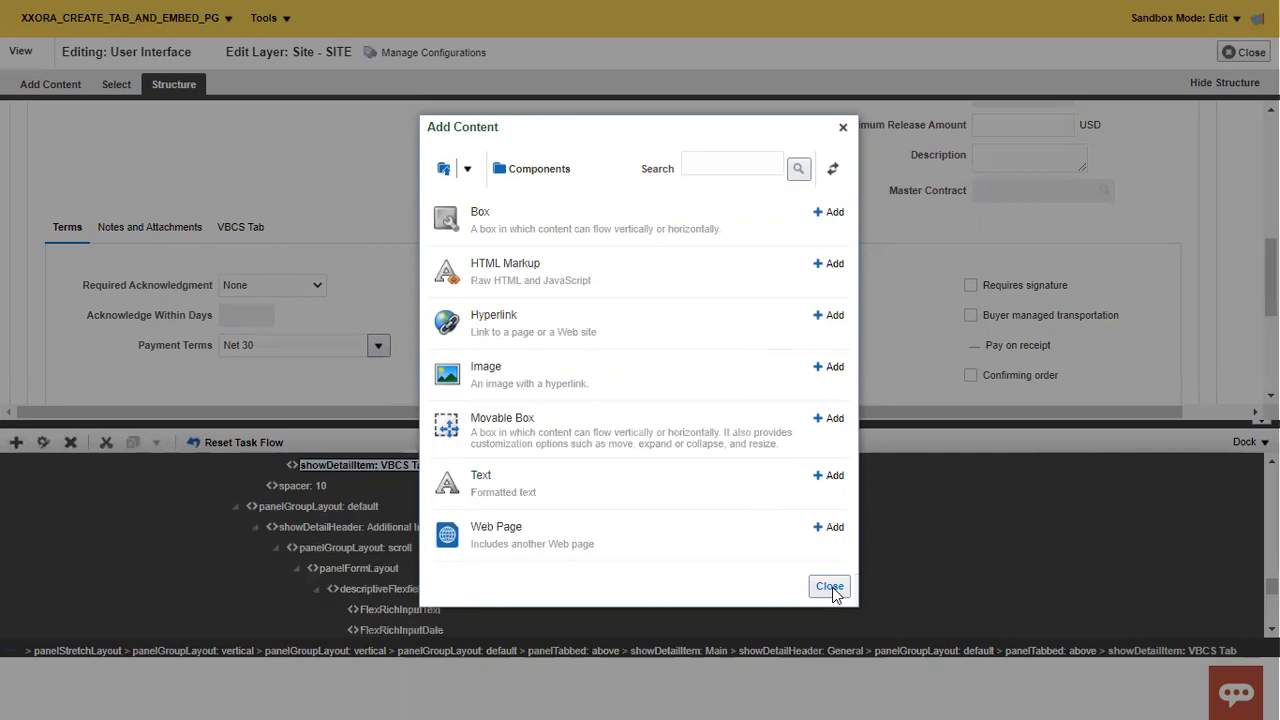
{"action": "left_click", "coordinate": [830, 586]}
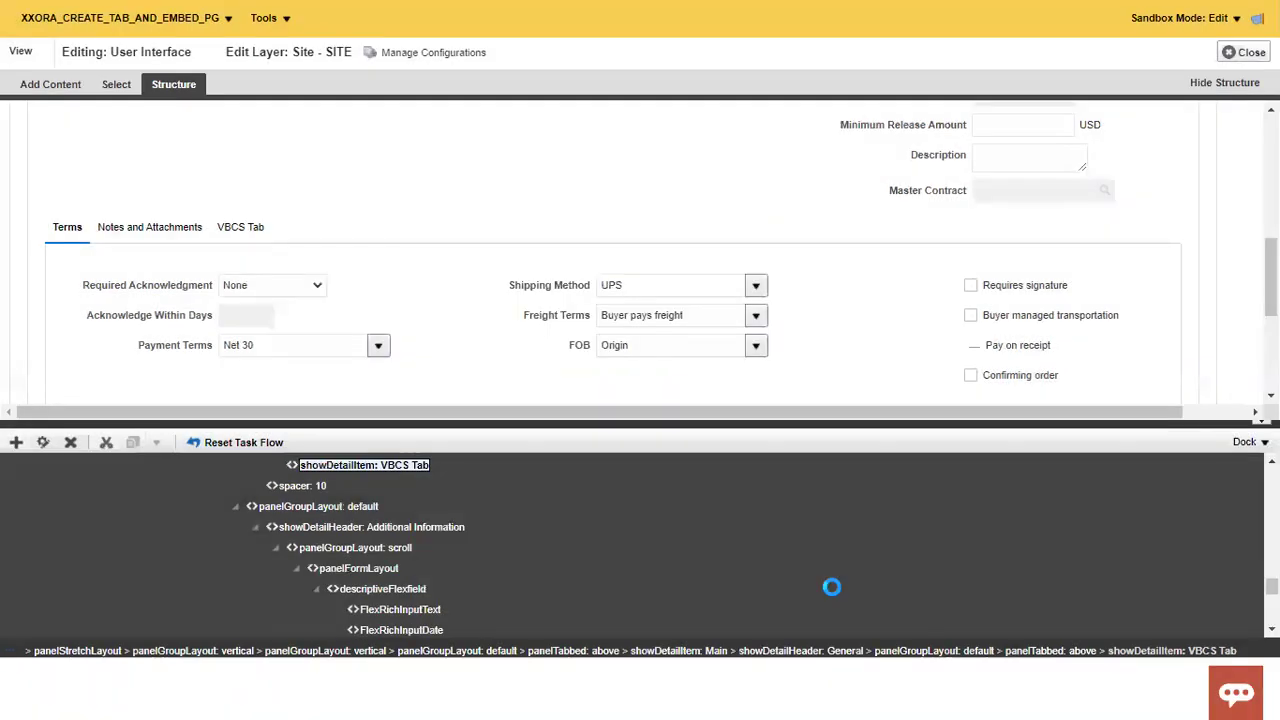
{"action": "scroll", "coordinate": [594, 240], "scroll_direction": "down", "scroll_amount": 3}
{"action": "scroll", "coordinate": [551, 285], "scroll_direction": "up", "scroll_amount": 3}
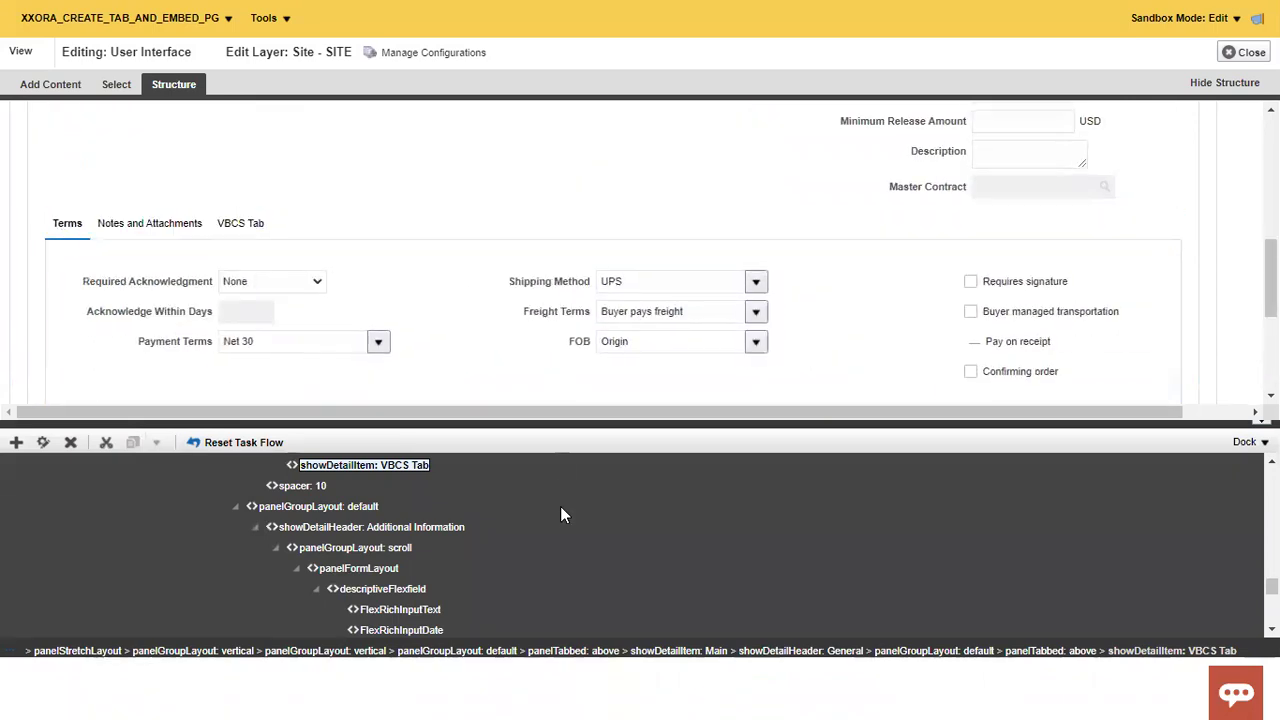
{"action": "scroll", "coordinate": [377, 510], "scroll_direction": "up", "scroll_amount": 2}
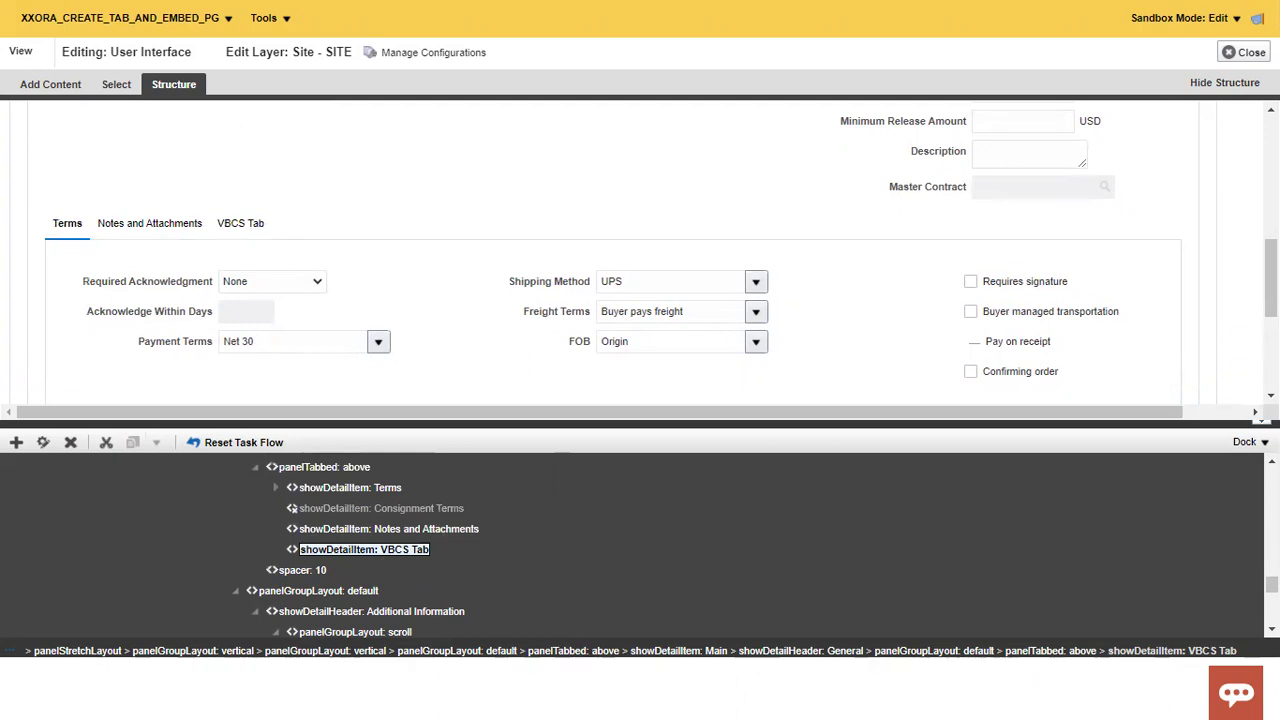
Shrink the structure tree area, leave Page Composer, and check the VBCS Tab on the agreement's edit page
{"action": "left_click_drag", "start_coordinate": [1224, 422], "coordinate": [1220, 470]}
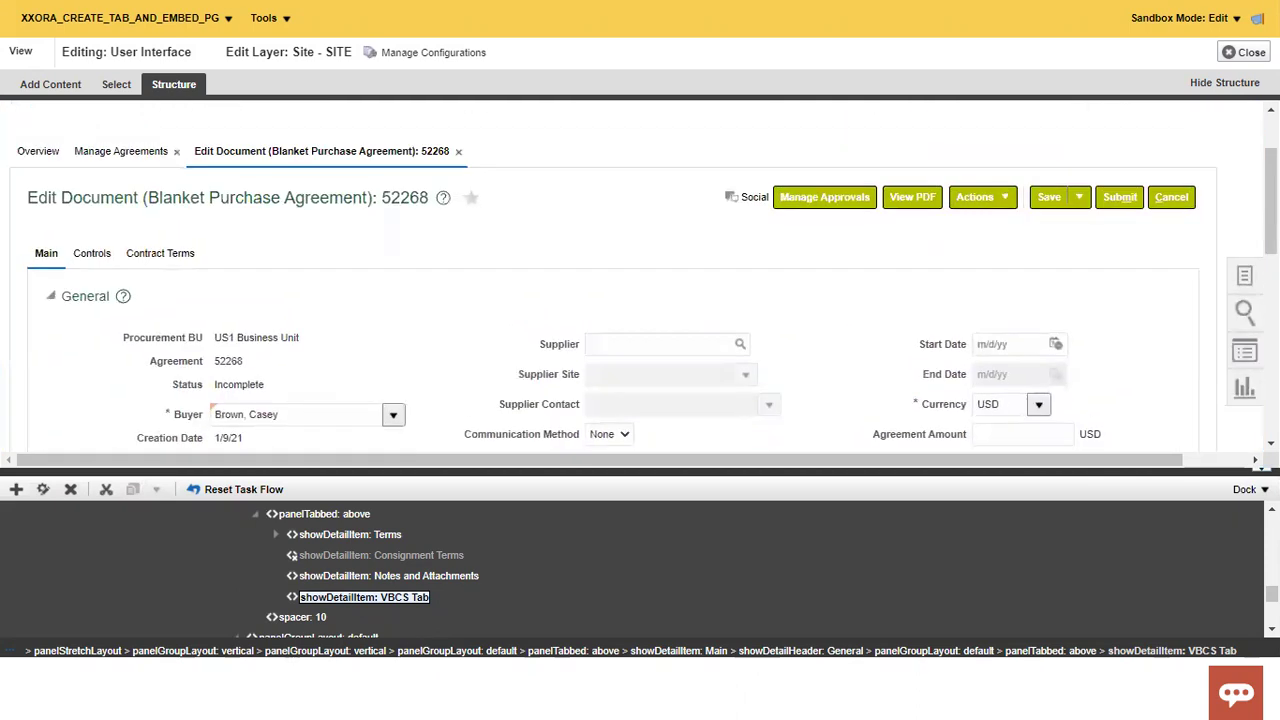
{"action": "left_click", "coordinate": [1248, 53]}
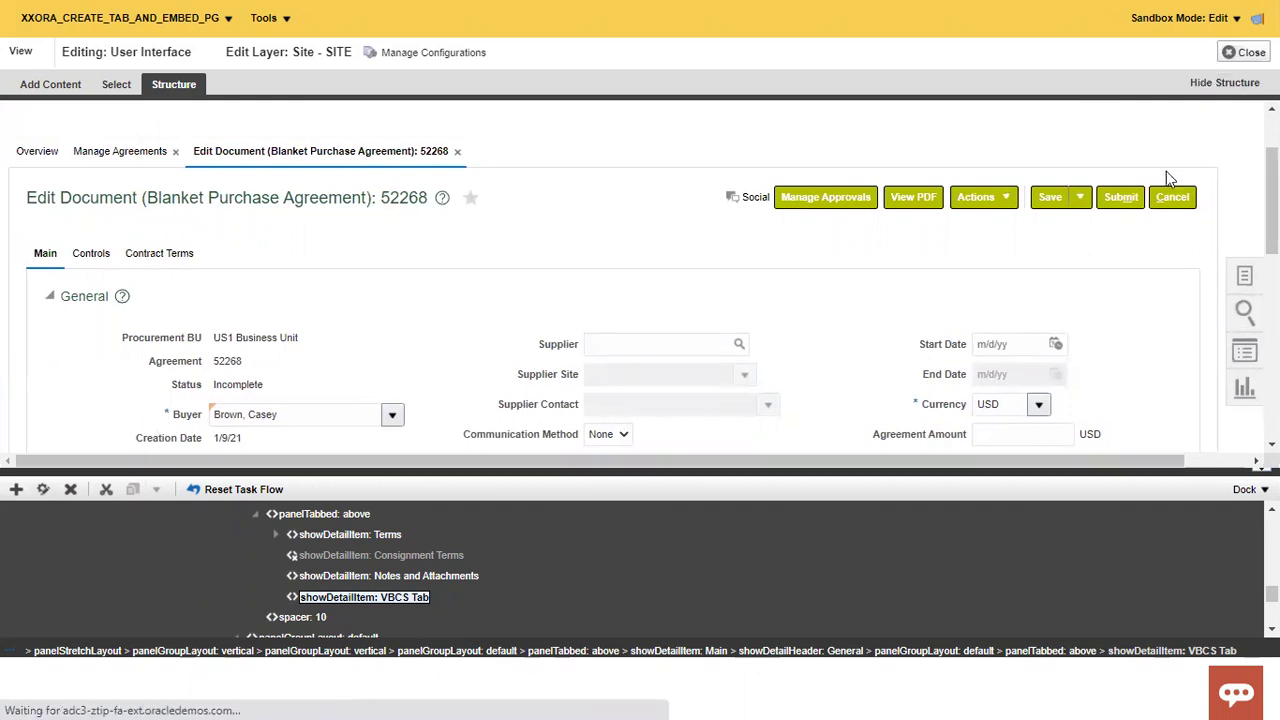
{"action": "scroll", "coordinate": [941, 310], "scroll_direction": "down", "scroll_amount": 3}
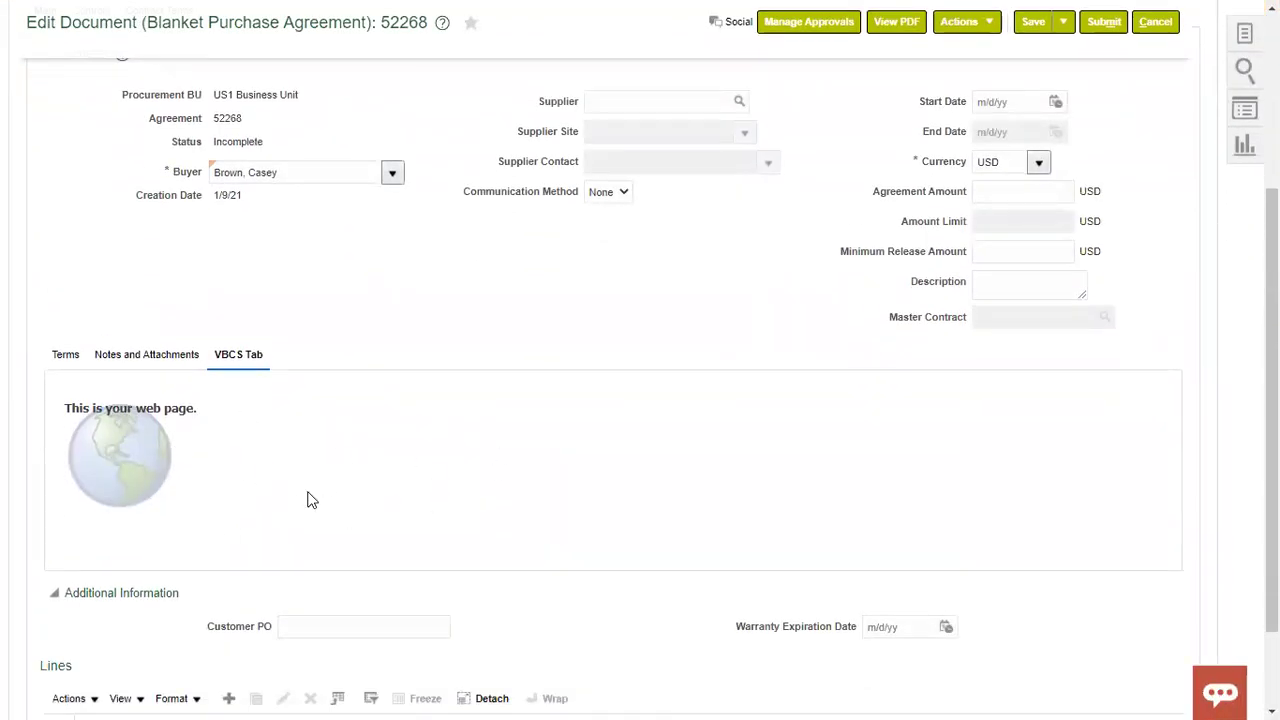
{"action": "scroll", "coordinate": [308, 500], "scroll_direction": "up", "scroll_amount": 3}
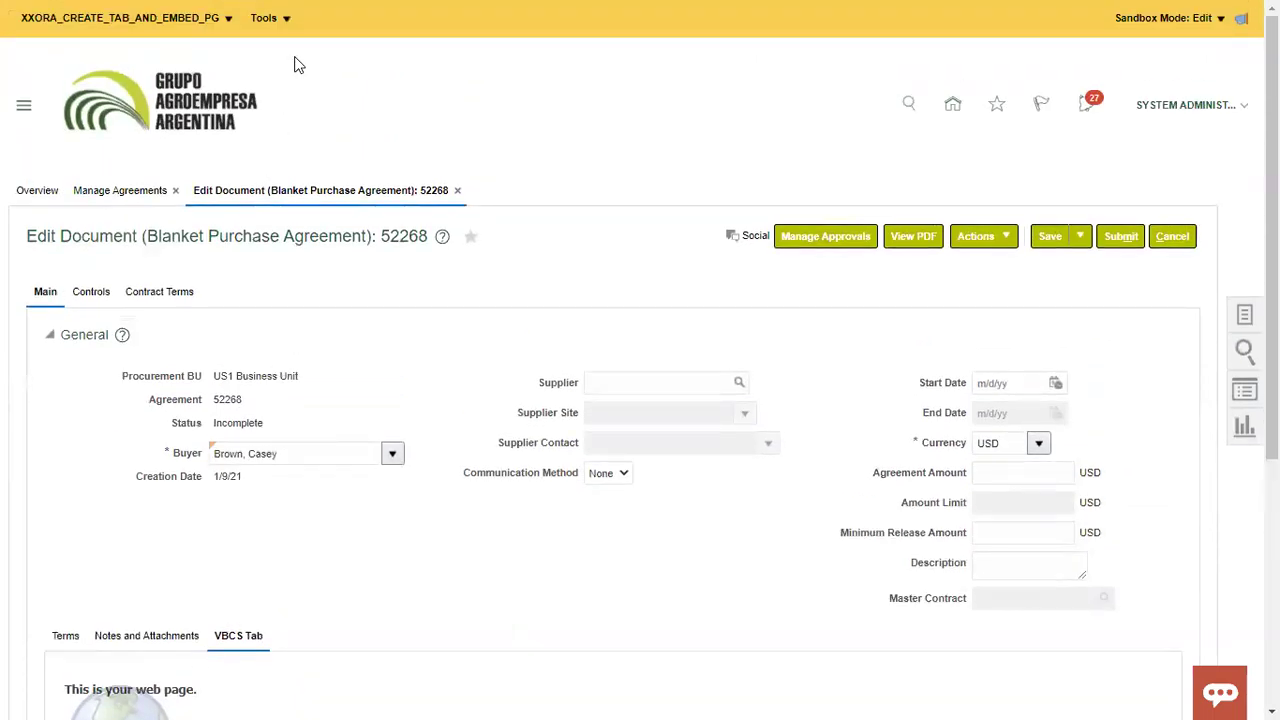
Restart Page Composer on the agreement page and open the properties of the Web Page component in VBCS Tab
{"action": "left_click", "coordinate": [272, 20]}
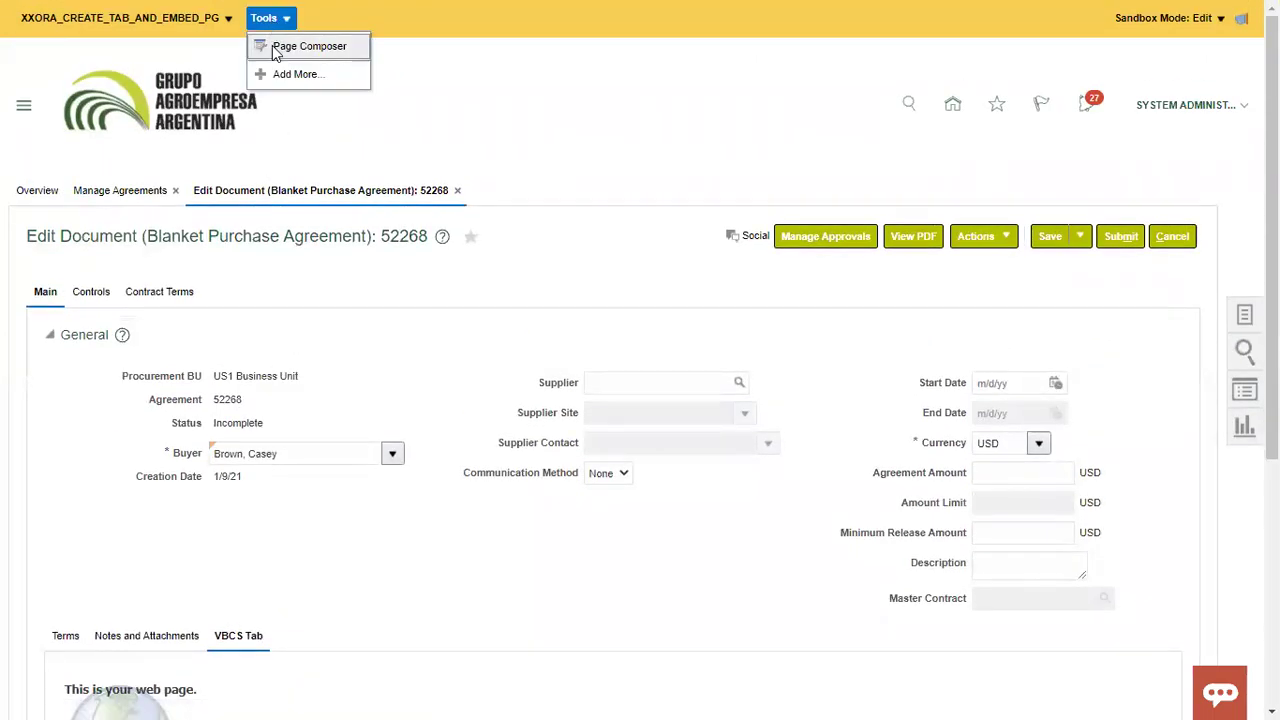
{"action": "left_click", "coordinate": [275, 47]}
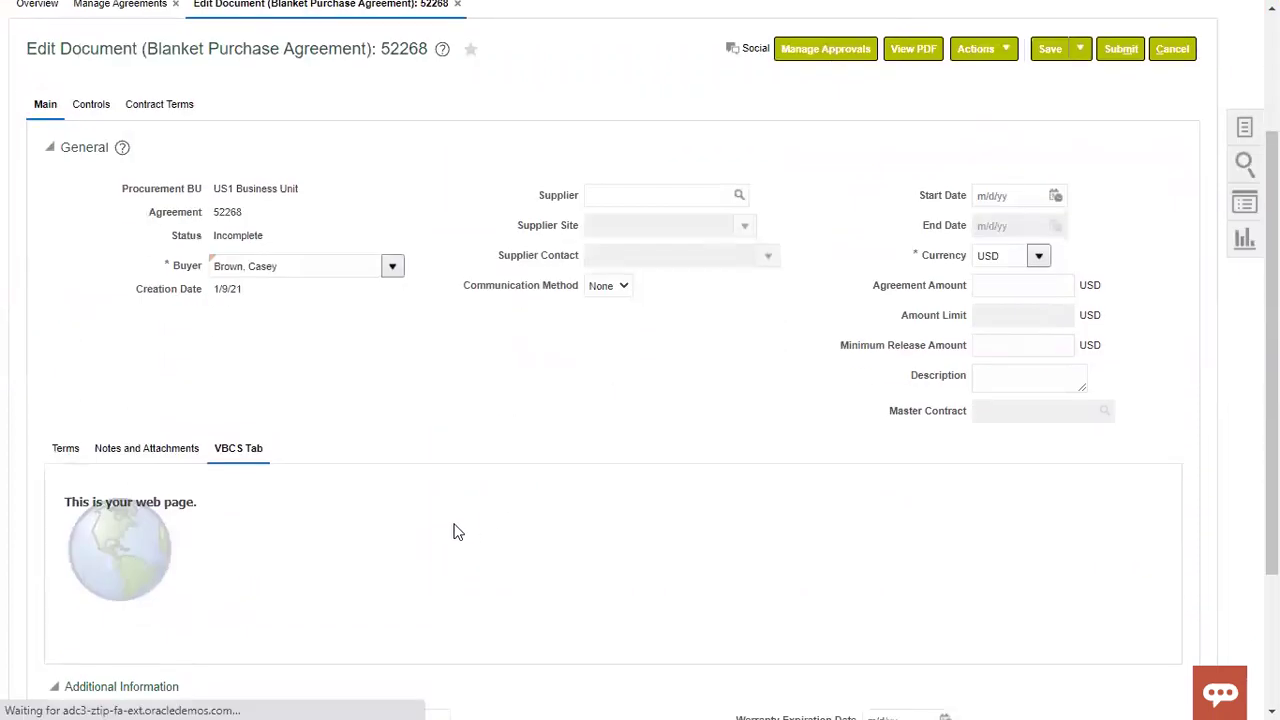
{"action": "scroll", "coordinate": [443, 483], "scroll_direction": "down", "scroll_amount": 5}
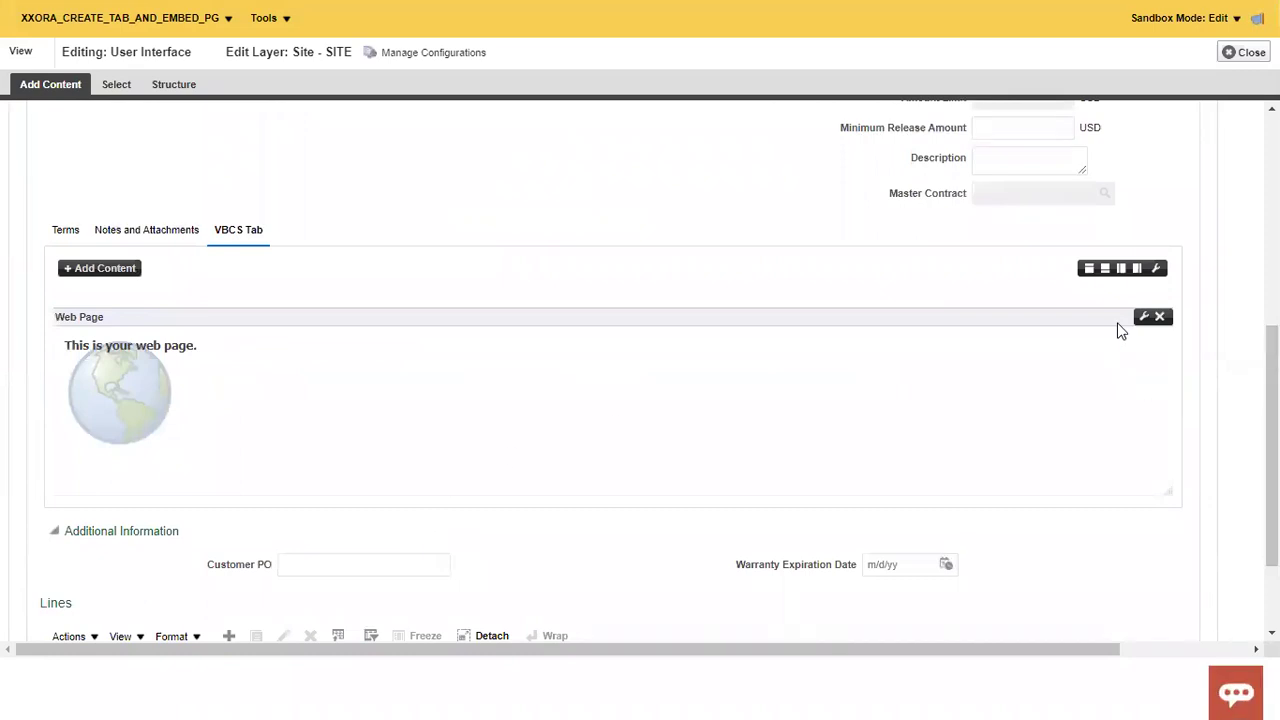
{"action": "scroll", "coordinate": [754, 400], "scroll_direction": "up", "scroll_amount": 3}
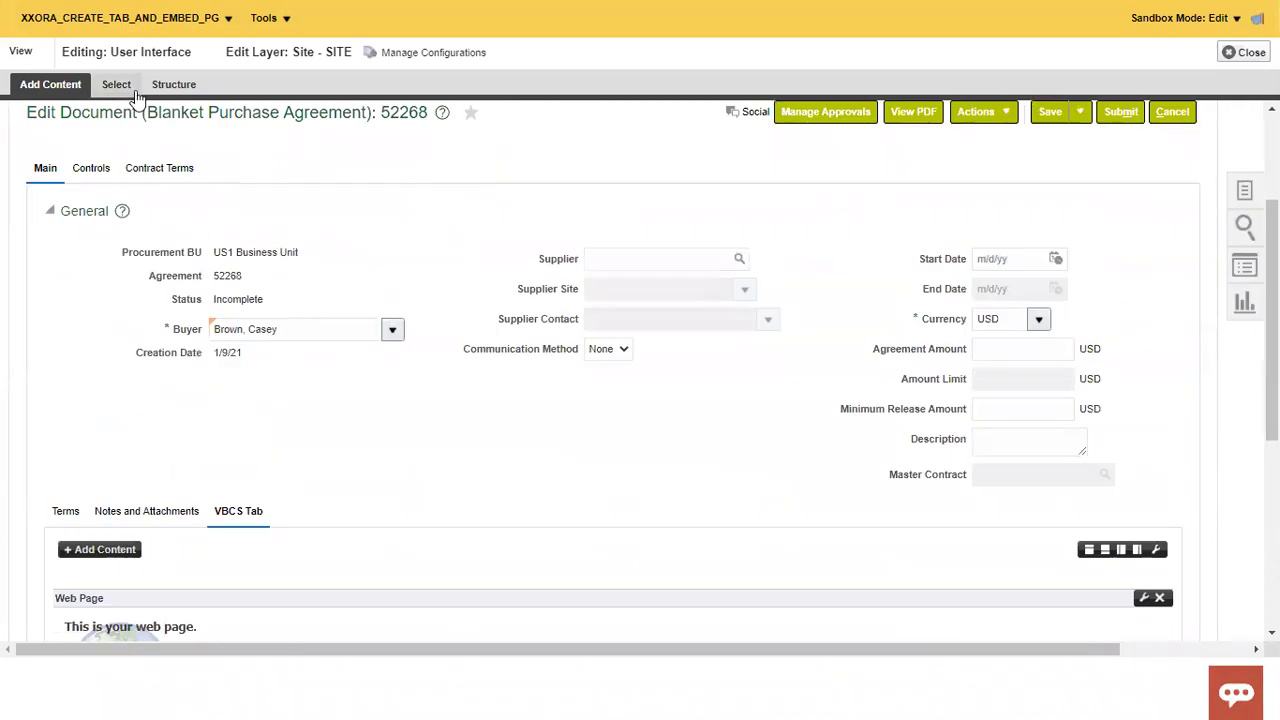
{"action": "scroll", "coordinate": [894, 477], "scroll_direction": "down", "scroll_amount": 2}
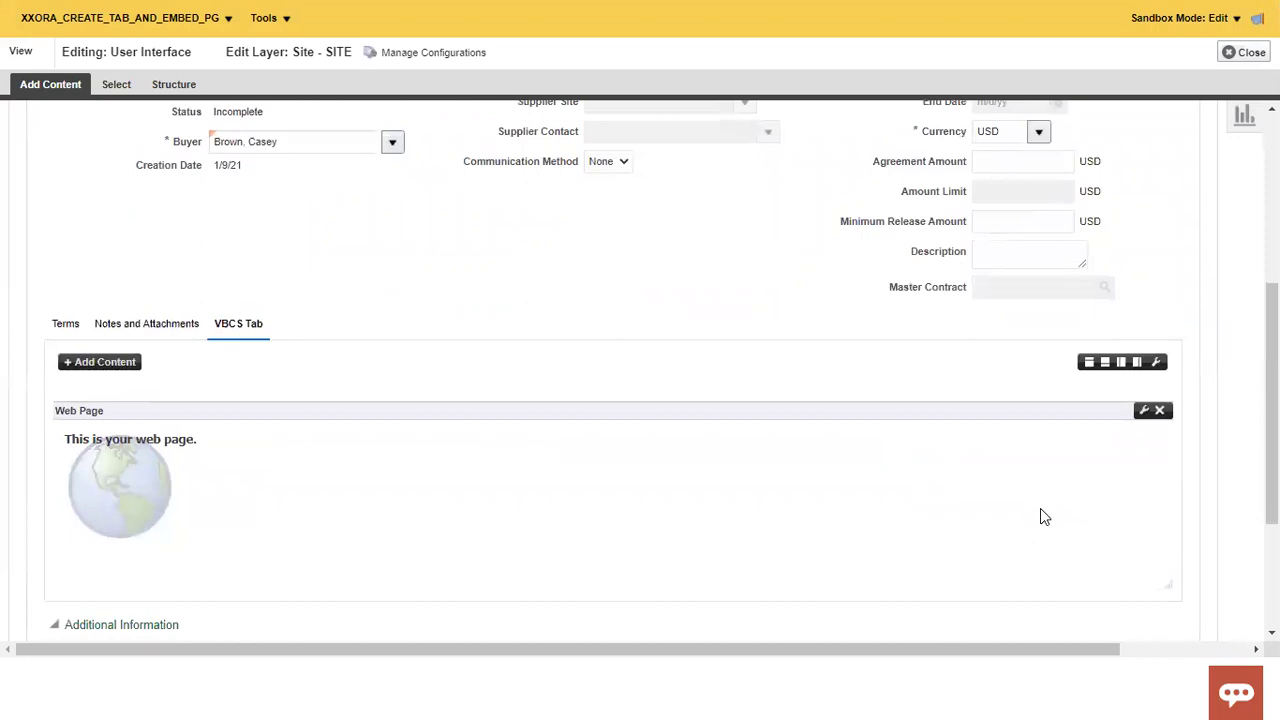
{"action": "left_click", "coordinate": [1141, 418]}
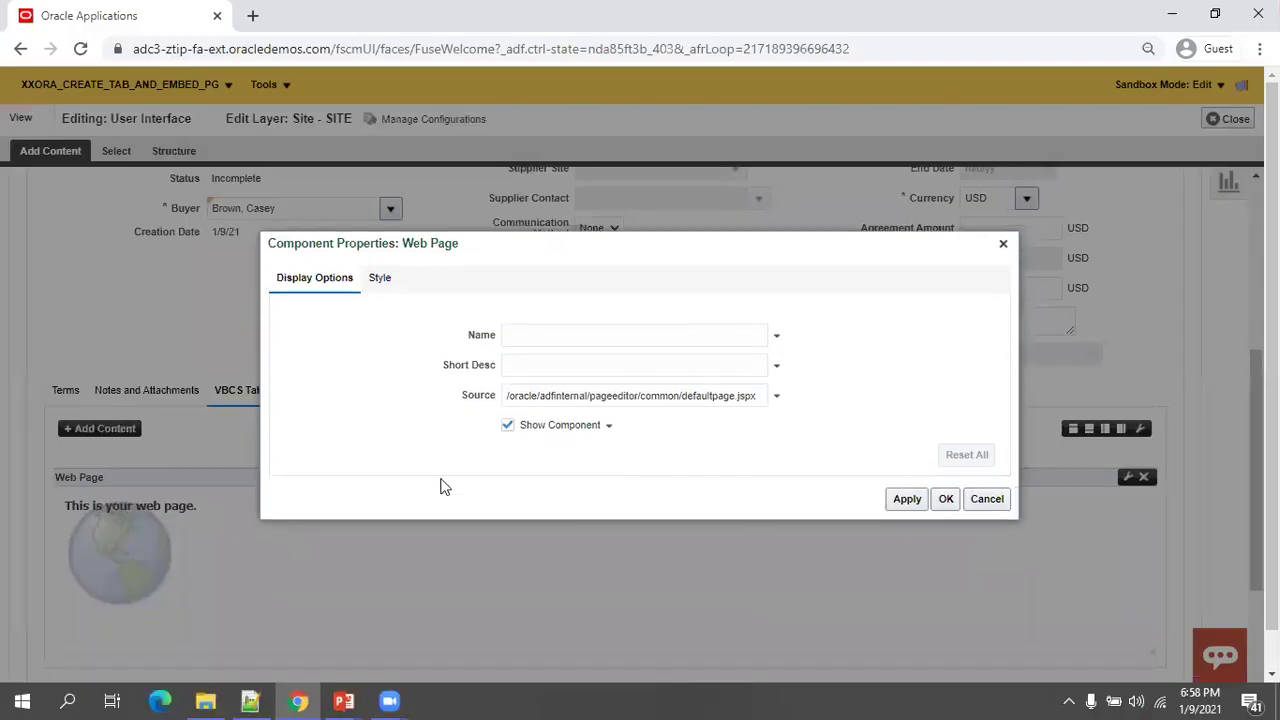
Switch to Notepad++, copy the VBCS application URL from the new 2 file, and return to the browser
{"action": "left_click", "coordinate": [250, 701]}
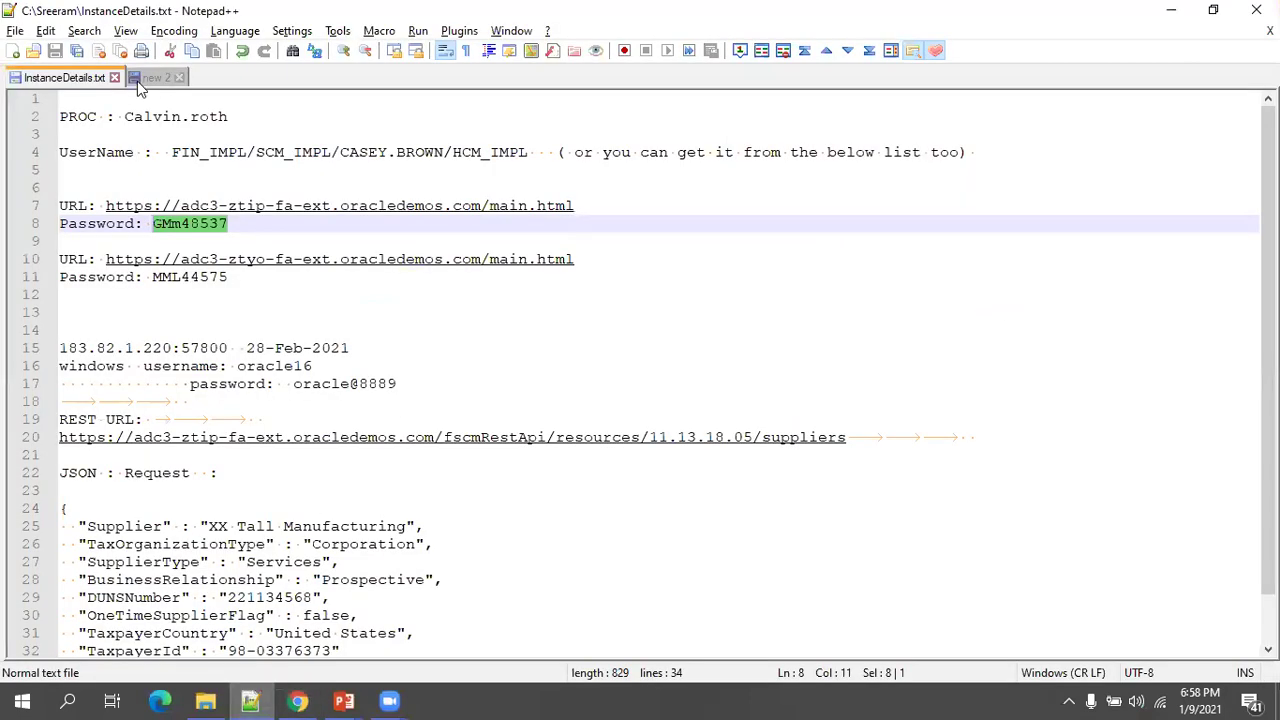
{"action": "left_click", "coordinate": [160, 77]}
{"action": "left_click", "coordinate": [264, 237]}
{"action": "key", "text": "ctrl+a"}
{"action": "key", "text": "alt+Tab"}
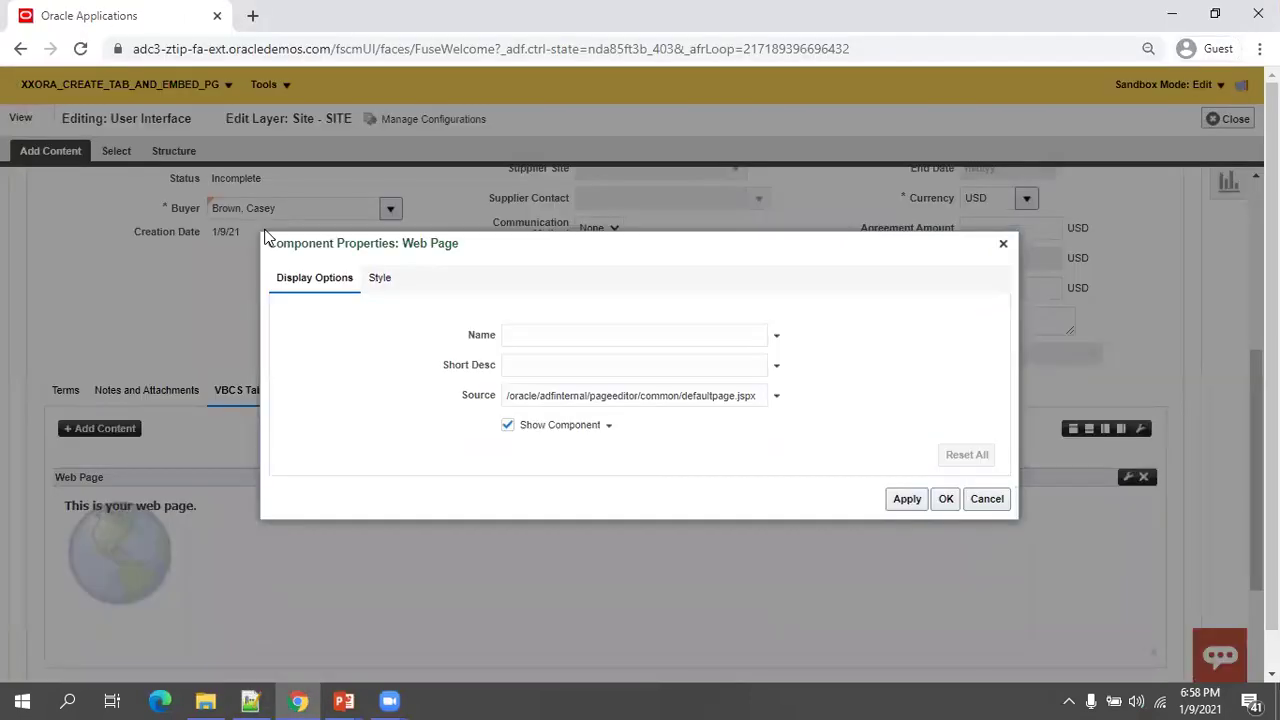
Replace the Web Page component's source with the copied URL containing /ic/builder/rt/VBCSAppINTG1/live/webApps/vbcwebapp1, and save the properties
{"action": "left_click", "coordinate": [601, 398]}
{"action": "key", "text": "ctrl+a"}
{"action": "key", "text": "BackSpace"}
{"action": "key", "text": "ctrl+v"}
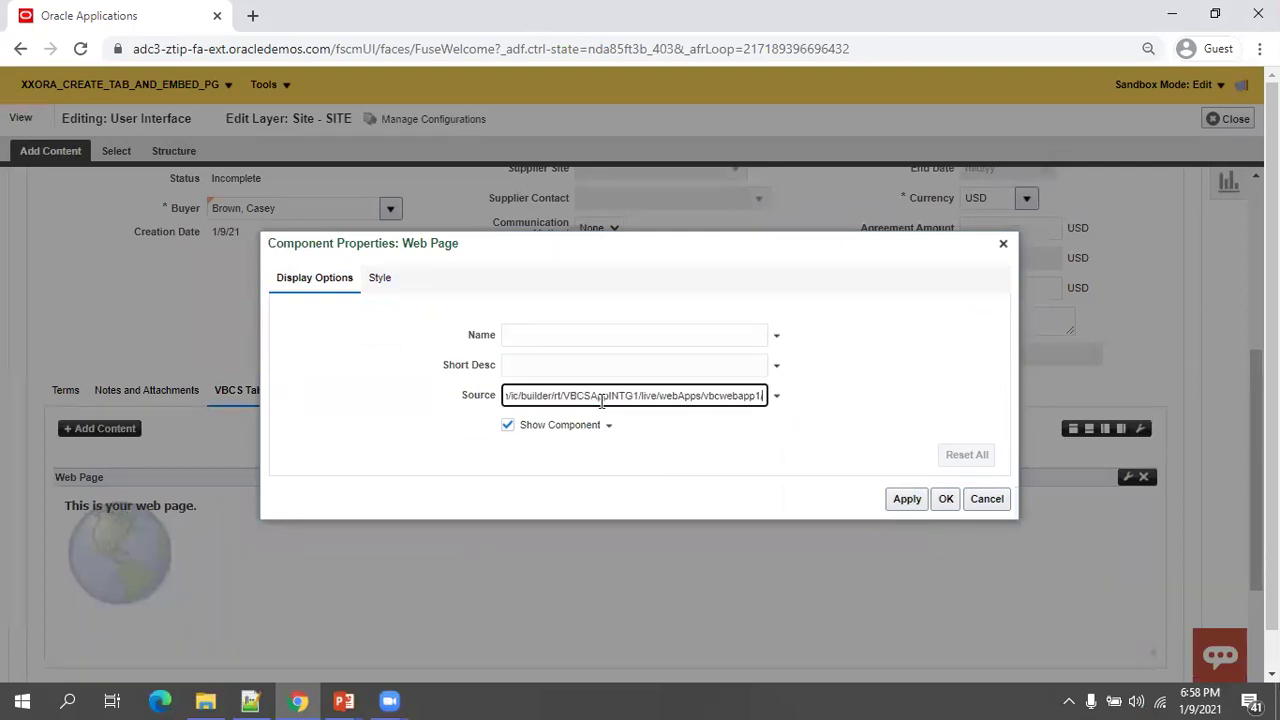
{"action": "left_click", "coordinate": [905, 502]}
{"action": "left_click", "coordinate": [941, 499]}
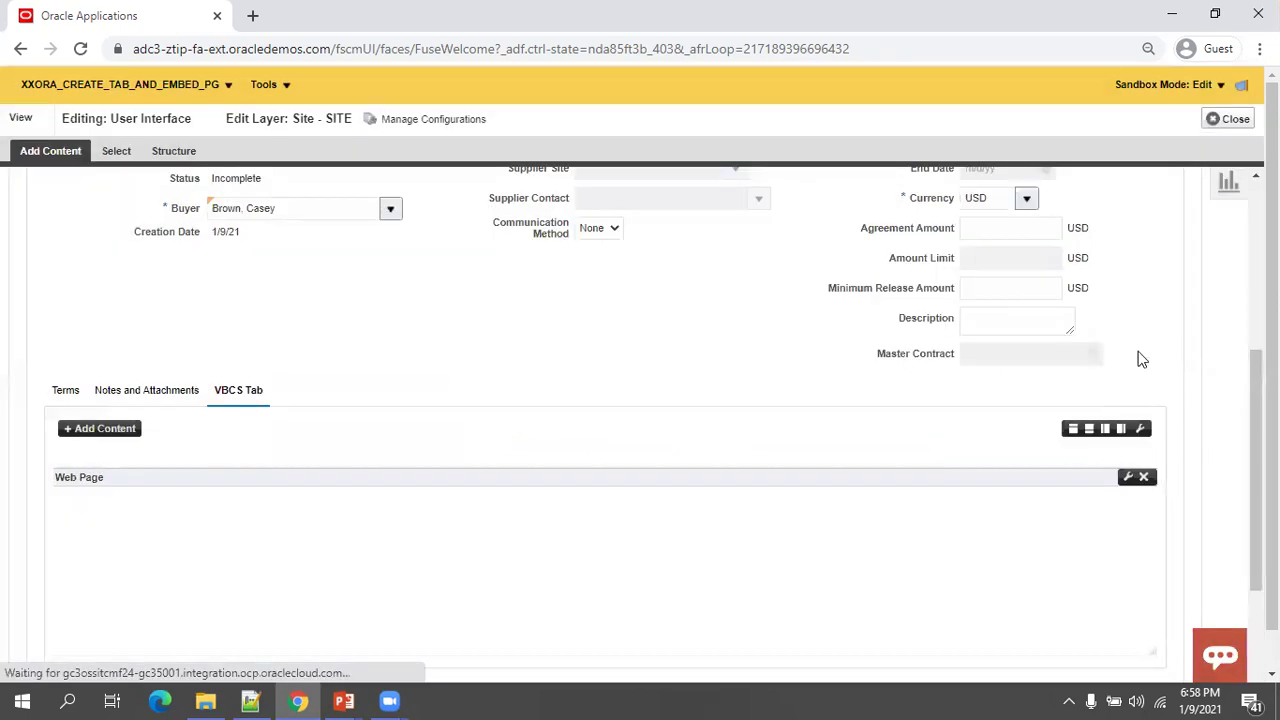
Examine how the embedded web page loads in the VBCS Tab, with the browser in full screen
{"action": "scroll", "coordinate": [1220, 389], "scroll_direction": "down", "scroll_amount": 2}
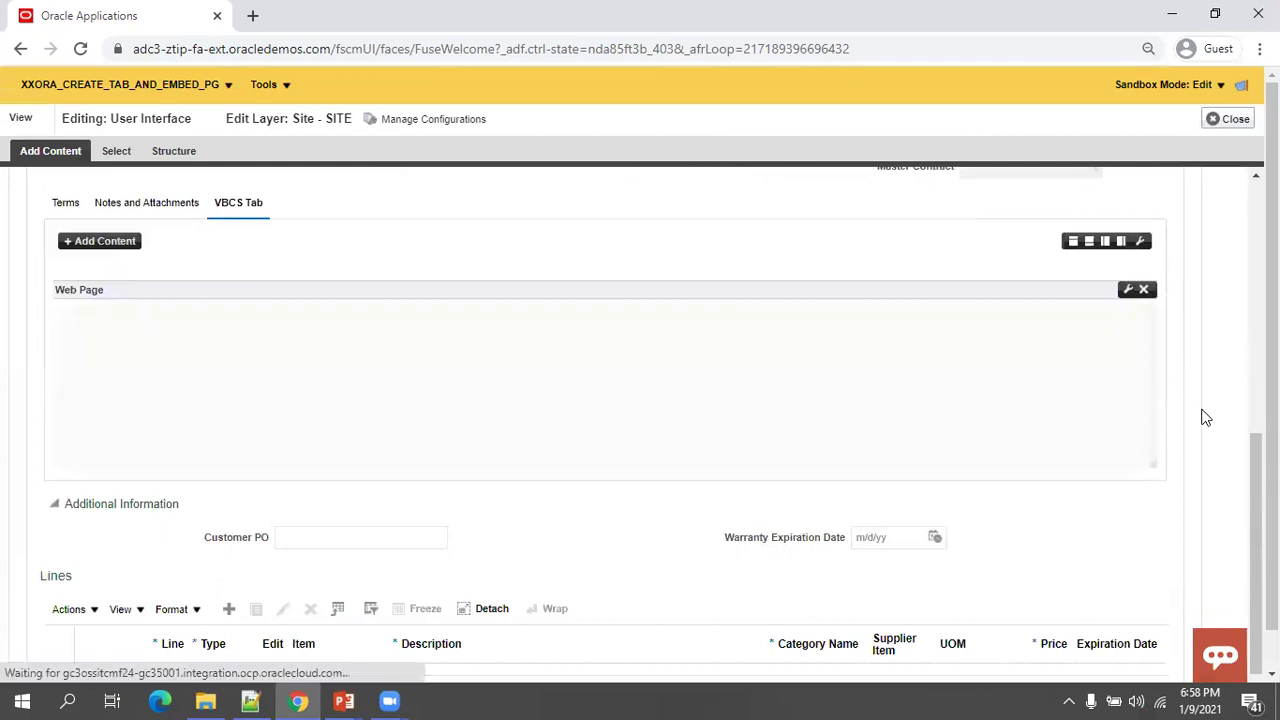
{"action": "scroll", "coordinate": [1237, 389], "scroll_direction": "up", "scroll_amount": 2}
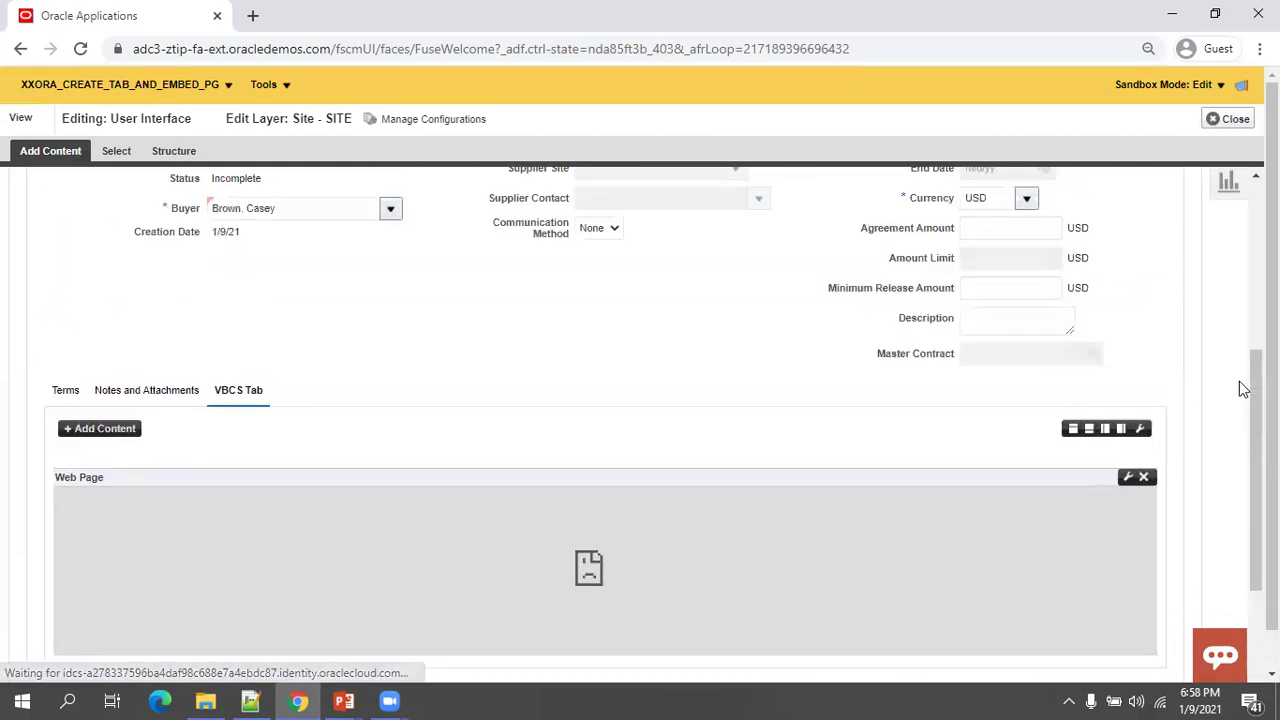
{"action": "key", "text": "F11"}
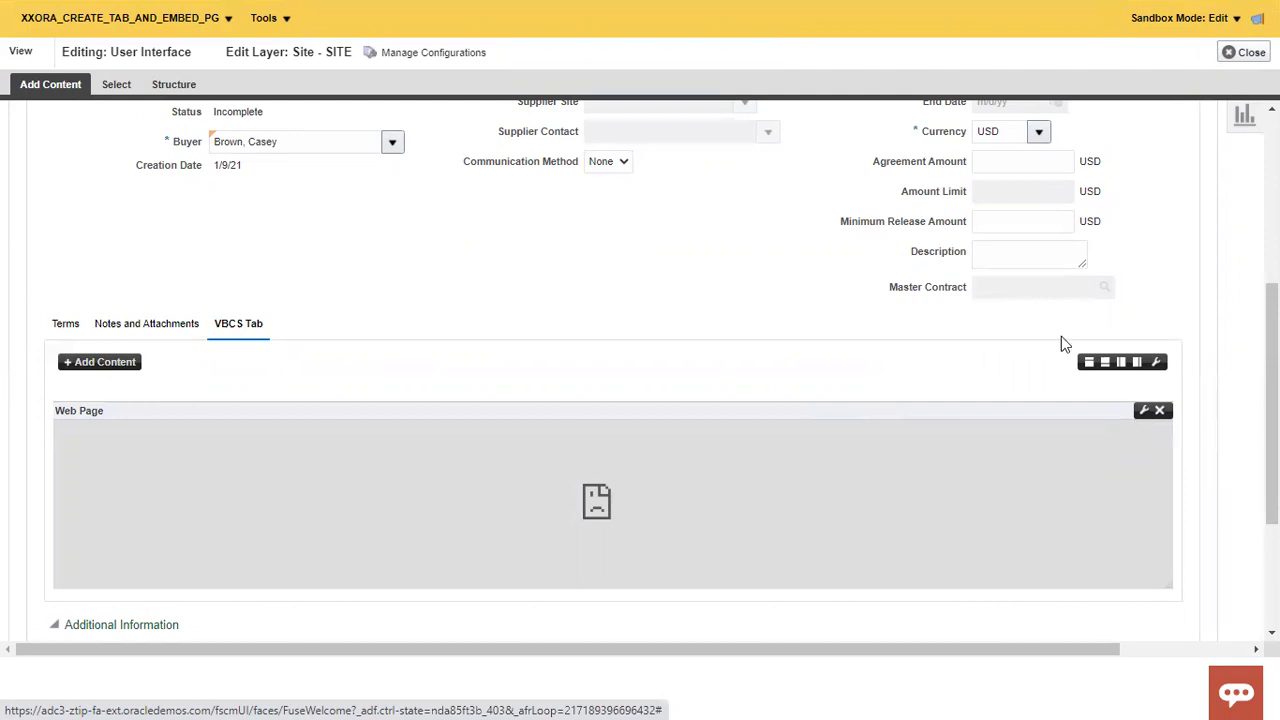
{"action": "scroll", "coordinate": [713, 415], "scroll_direction": "down", "scroll_amount": 3}
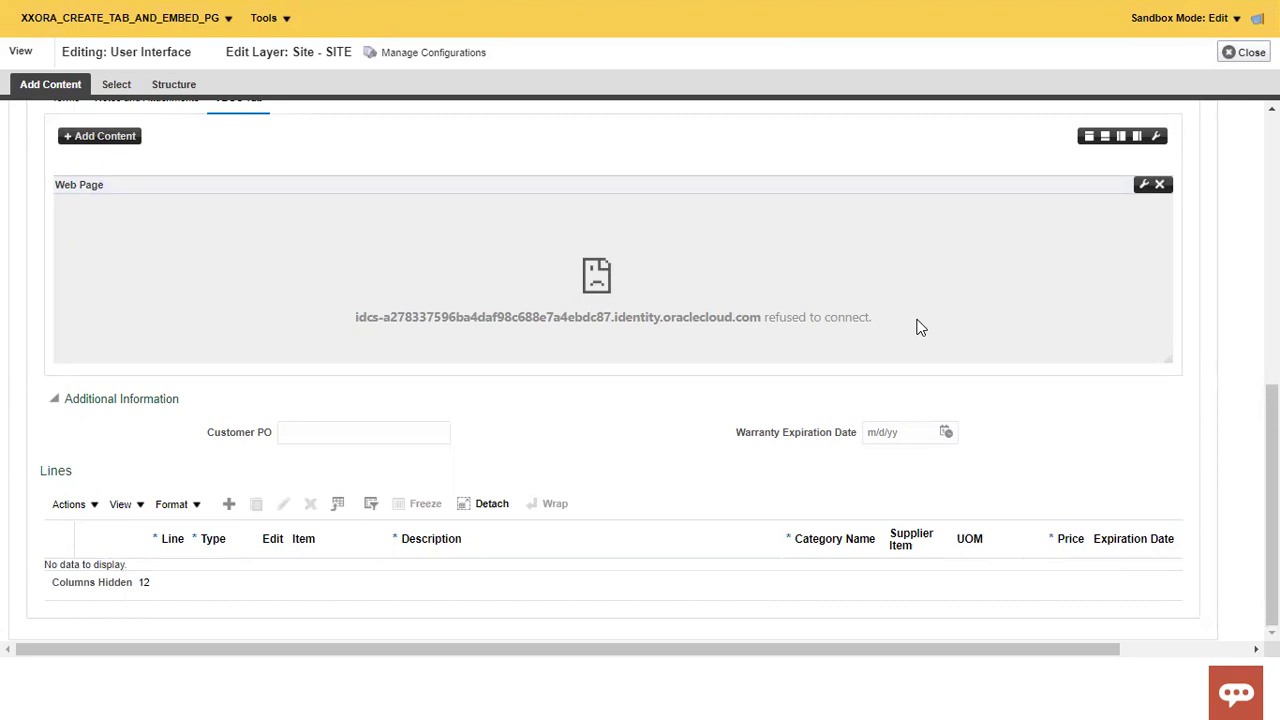
{"action": "scroll", "coordinate": [913, 326], "scroll_direction": "up", "scroll_amount": 2}
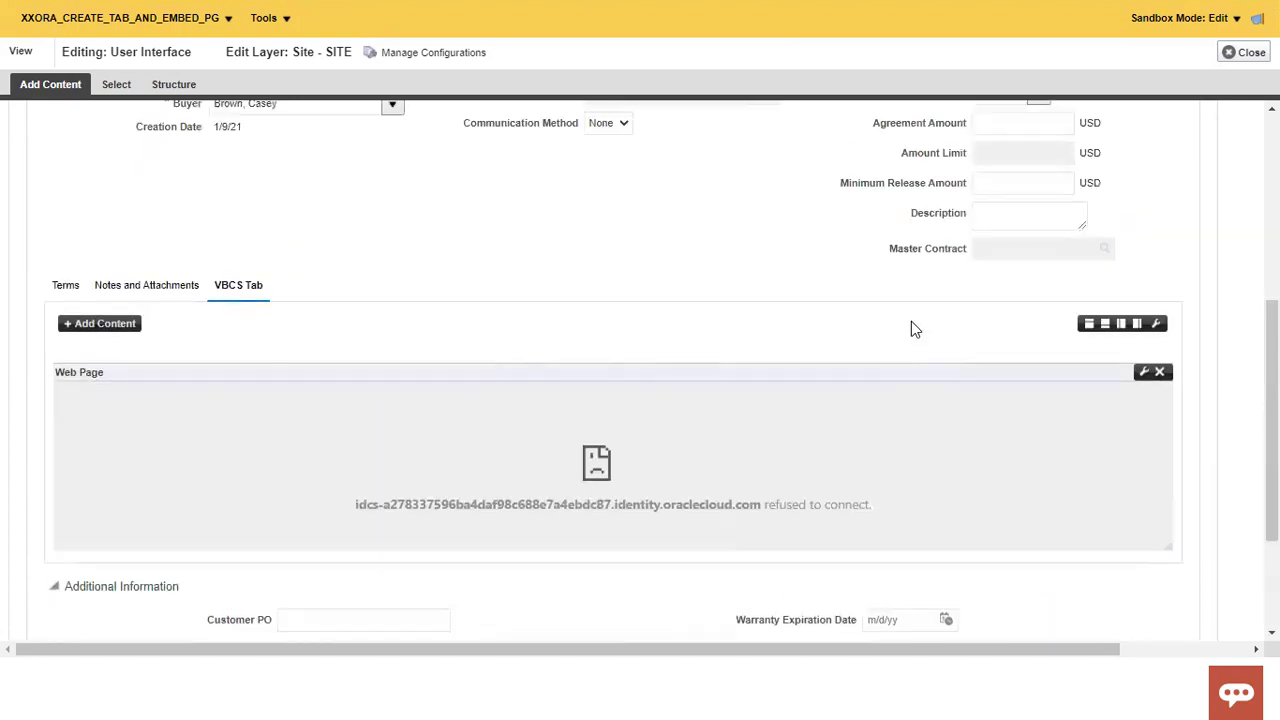
{"action": "scroll", "coordinate": [911, 326], "scroll_direction": "up", "scroll_amount": 4}
{"action": "scroll", "coordinate": [911, 321], "scroll_direction": "up", "scroll_amount": 1}
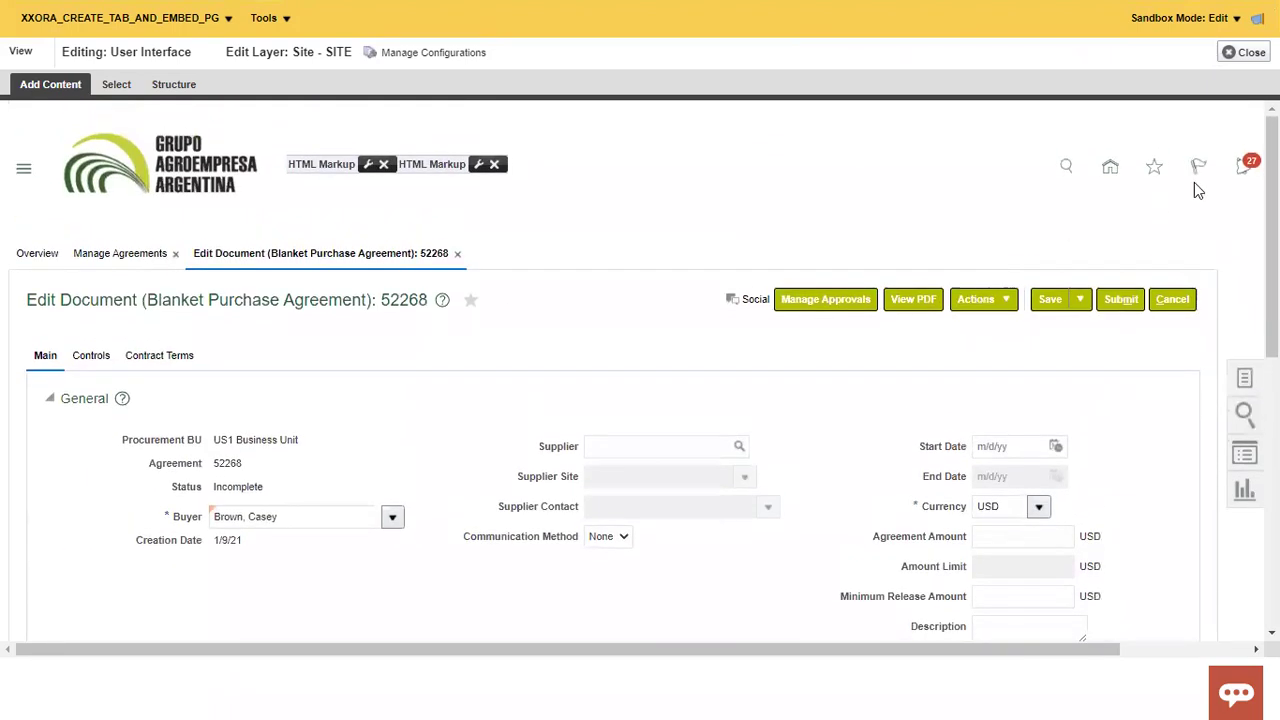
Leave Page Composer and check the VBCS Tab content on the agreement's edit page
{"action": "left_click", "coordinate": [1246, 58]}
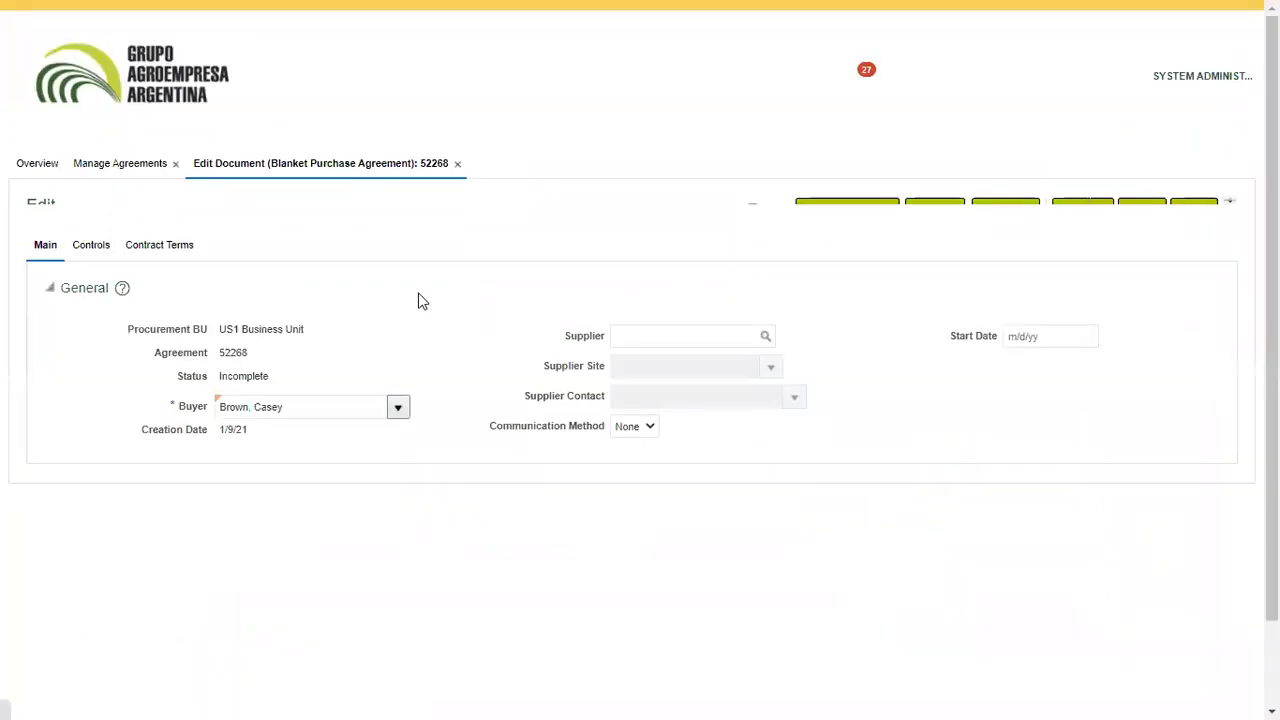
{"action": "scroll", "coordinate": [444, 343], "scroll_direction": "down", "scroll_amount": 5}
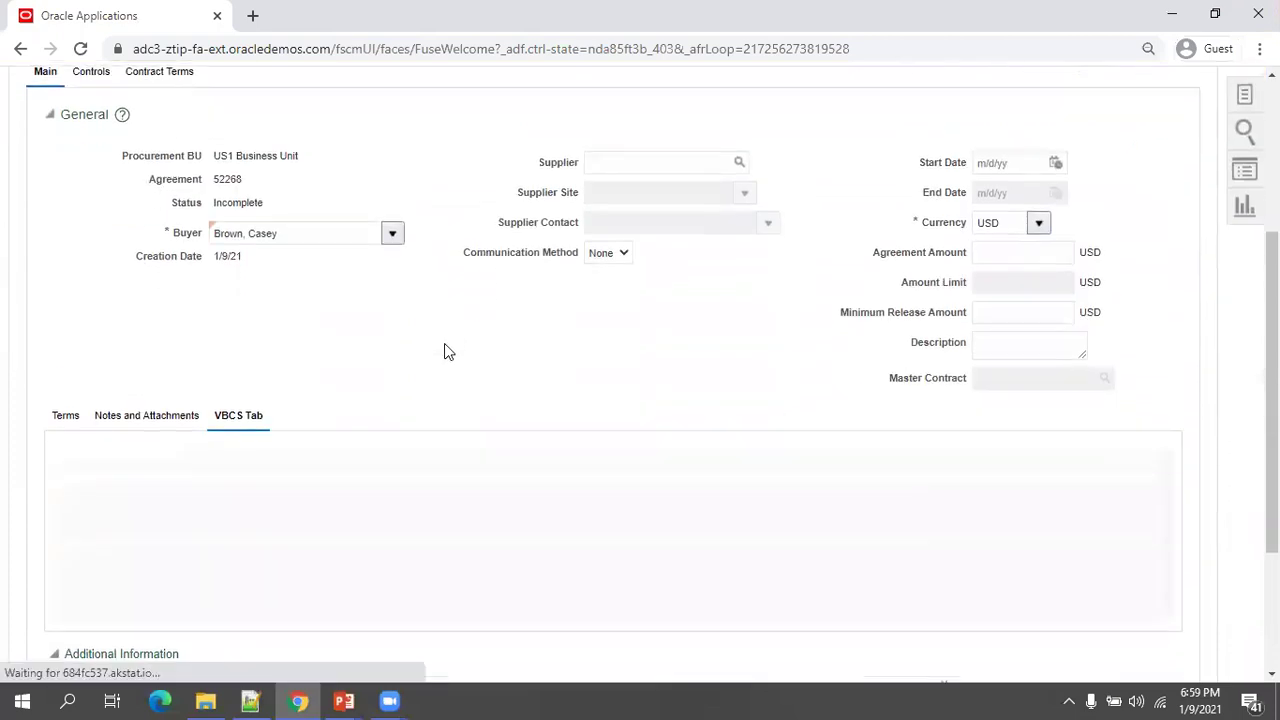
{"action": "scroll", "coordinate": [600, 314], "scroll_direction": "up", "scroll_amount": 5}
Publish the XXORA_CREATE_TAB_AND_EMBED_PG sandbox from its details page and agree to the publishing warning
{"action": "left_click", "coordinate": [265, 86]}
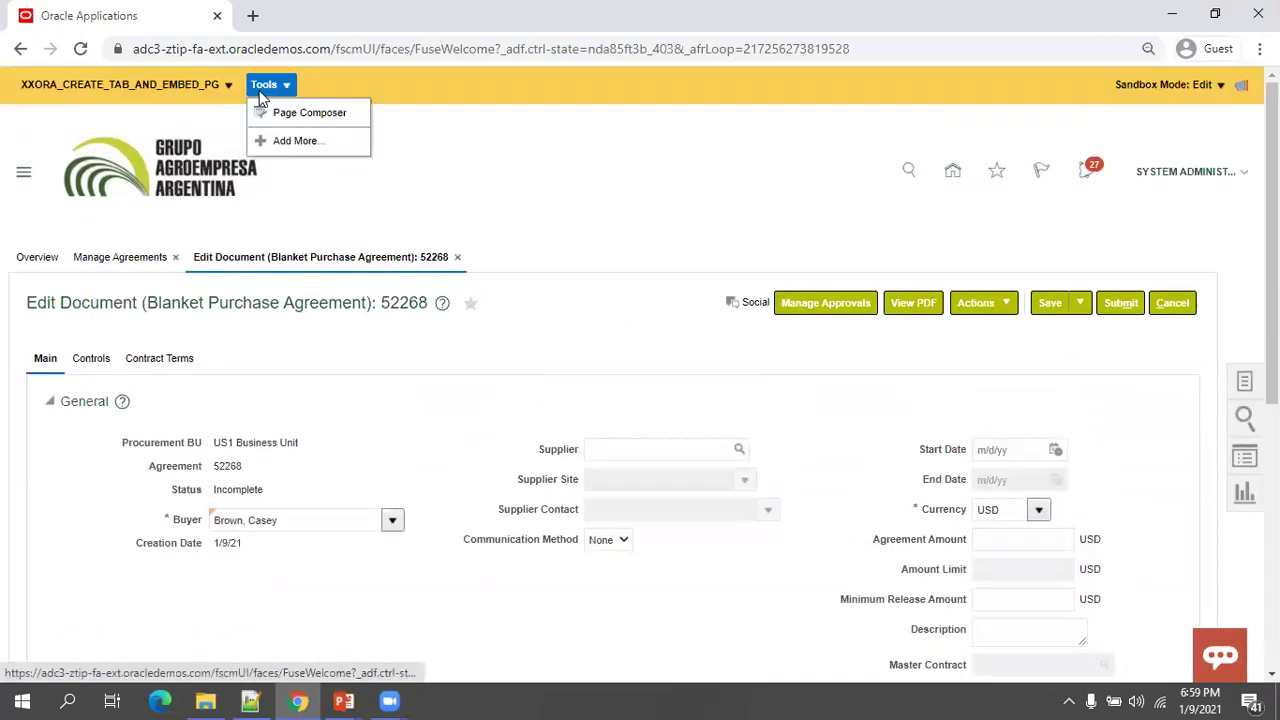
{"action": "left_click", "coordinate": [205, 97]}
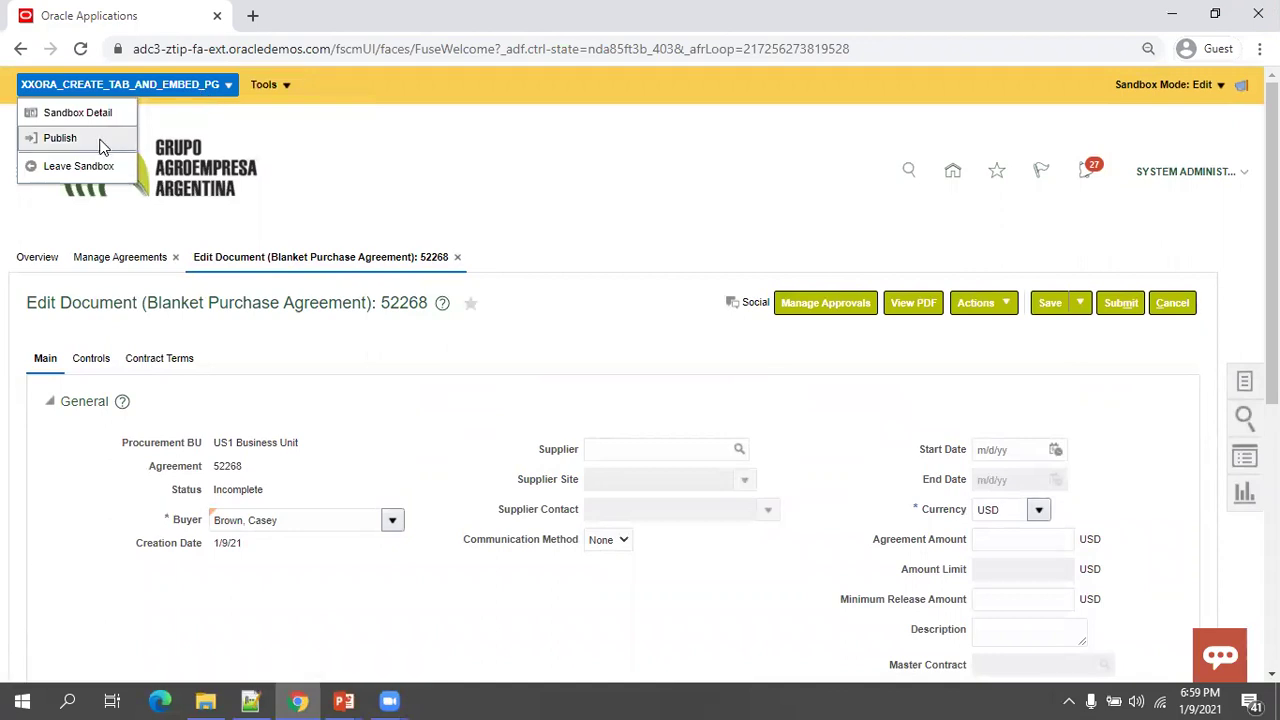
{"action": "left_click", "coordinate": [100, 145]}
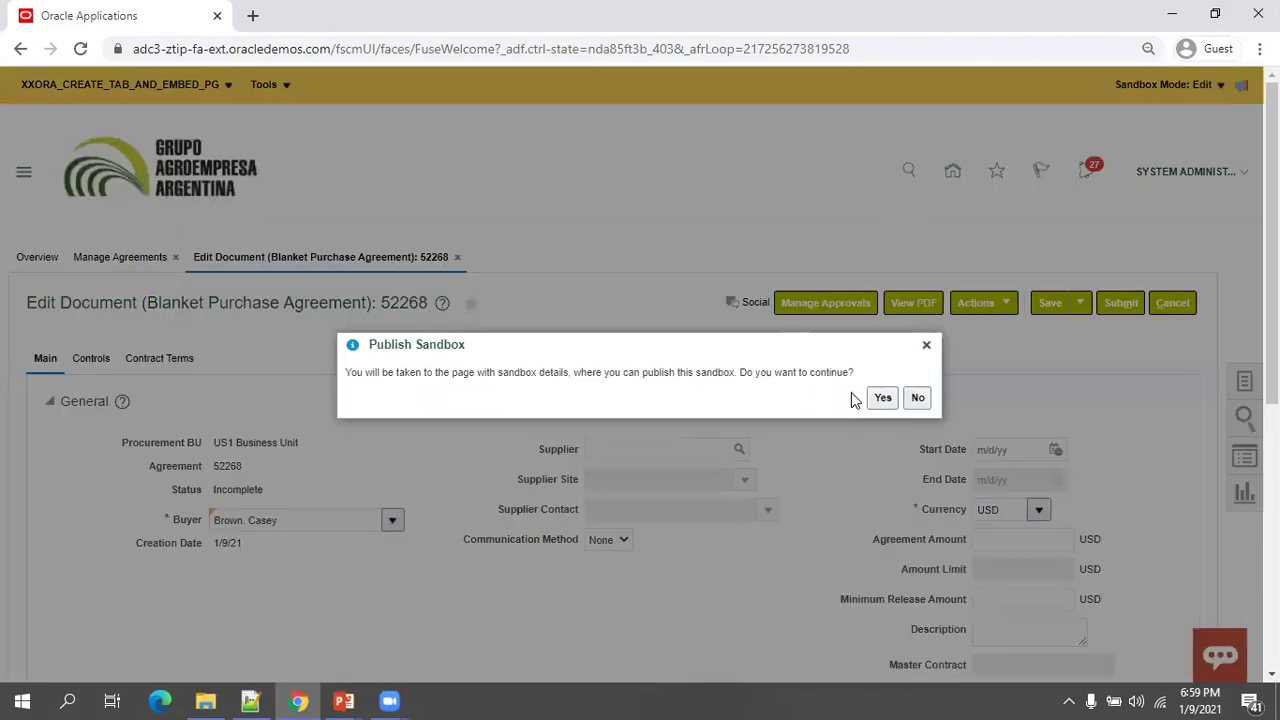
{"action": "left_click", "coordinate": [882, 397]}
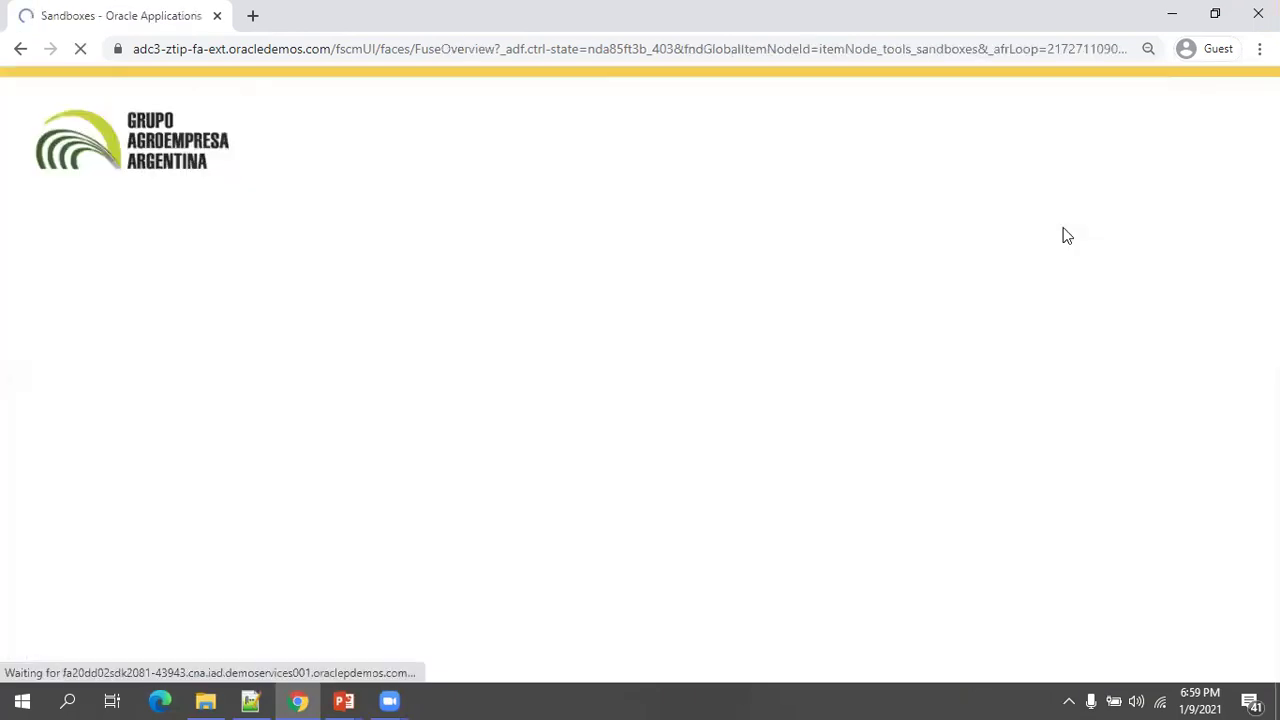
{"action": "left_click", "coordinate": [1070, 258]}
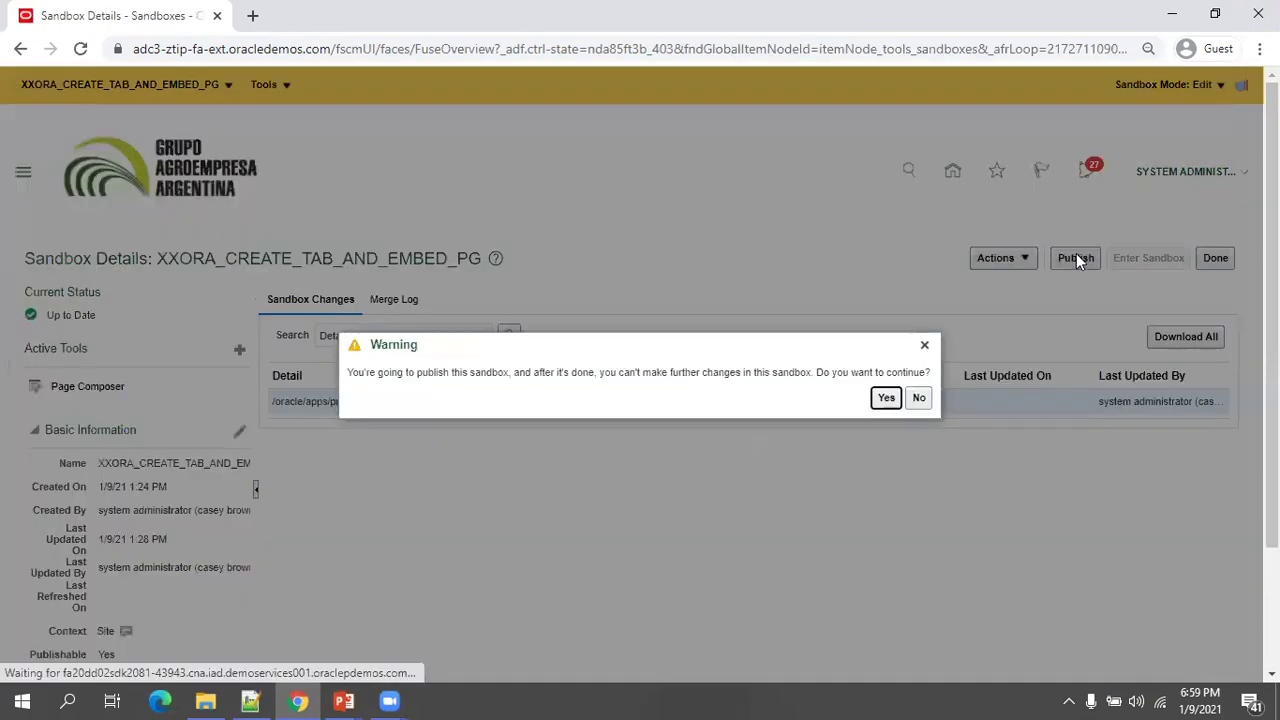
{"action": "left_click", "coordinate": [896, 398]}
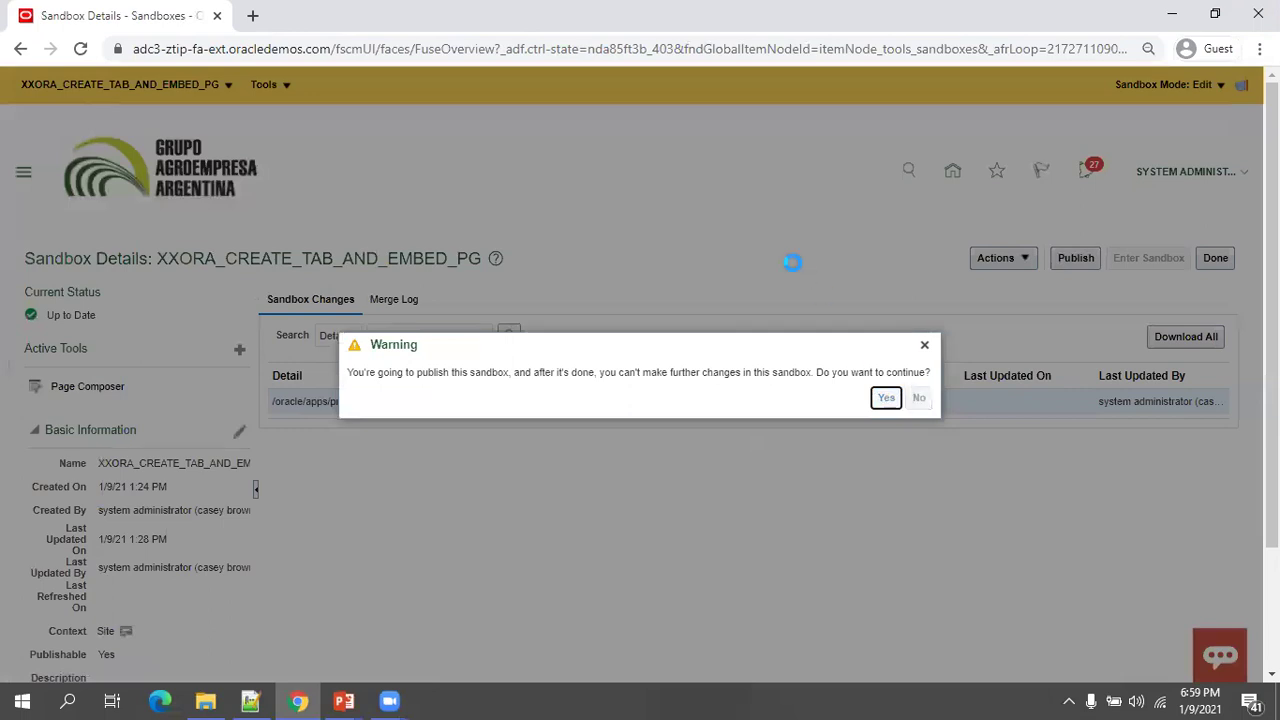